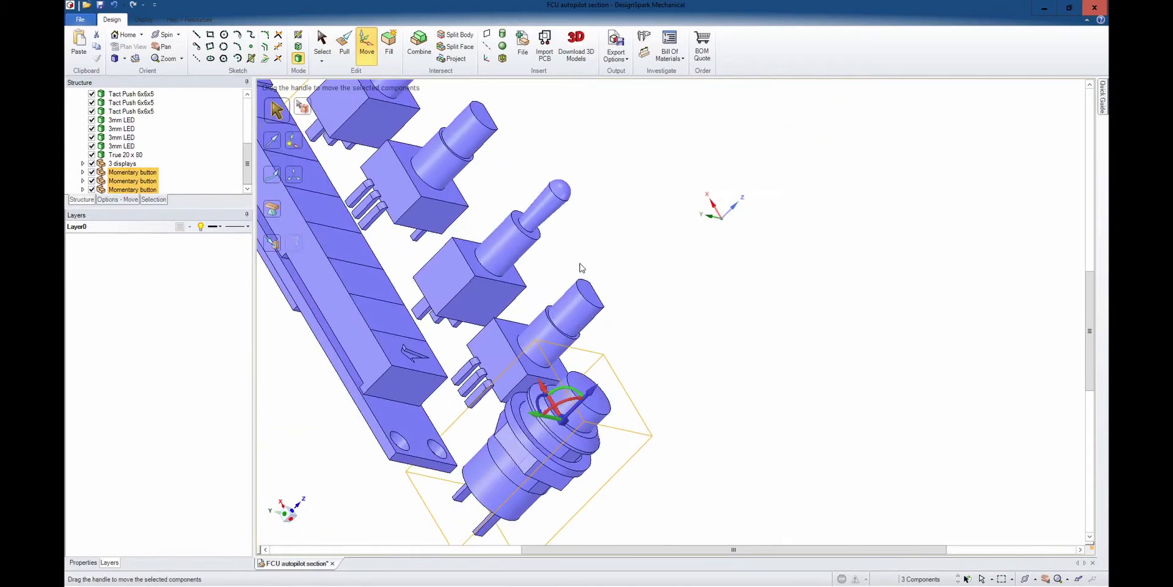
- Examine the momentary buttons and neighbouring controls of the FCU autopilot section model from different angles
scroll(592, 342, "down", 3)
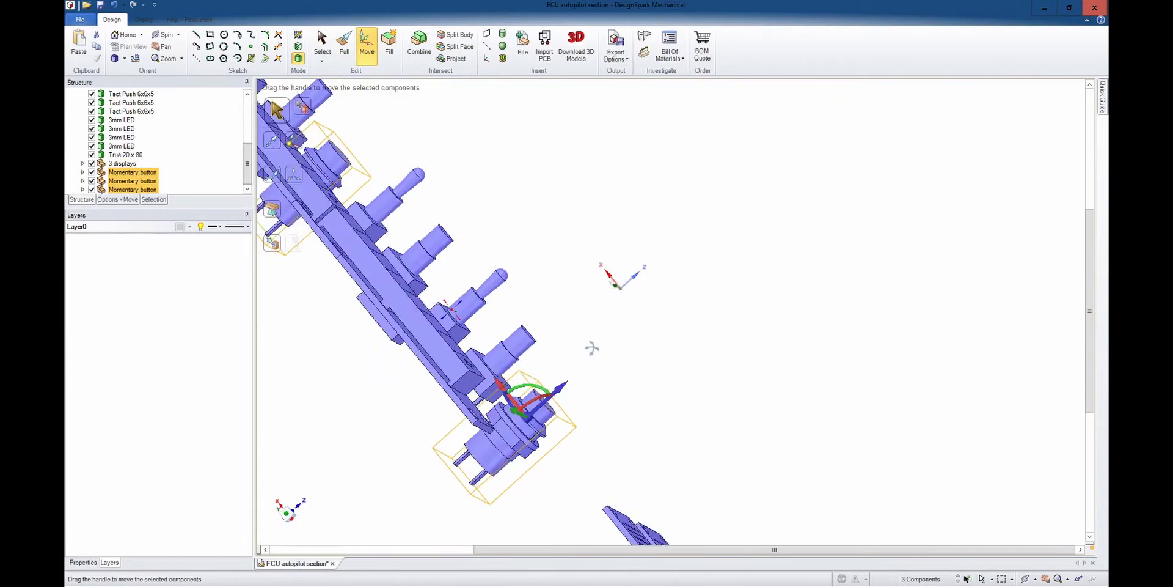
scroll(587, 373, "up", 3)
scroll(608, 357, "down", 3)
key("e")
scroll(608, 357, "up", 3)
scroll(607, 357, "down", 3)
left_click(547, 385)
left_click(507, 406, "ctrl")
scroll(737, 424, "up", 2)
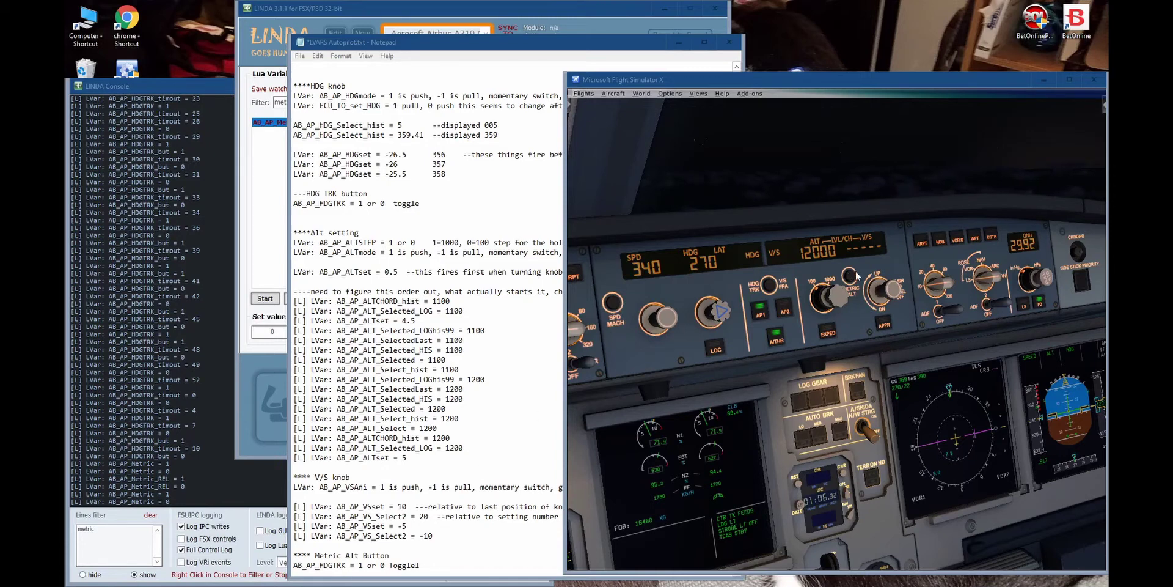
- Switch to LINDA, enable Developer mode in its setup, and open the LINDA Tracer
left_click(455, 551)
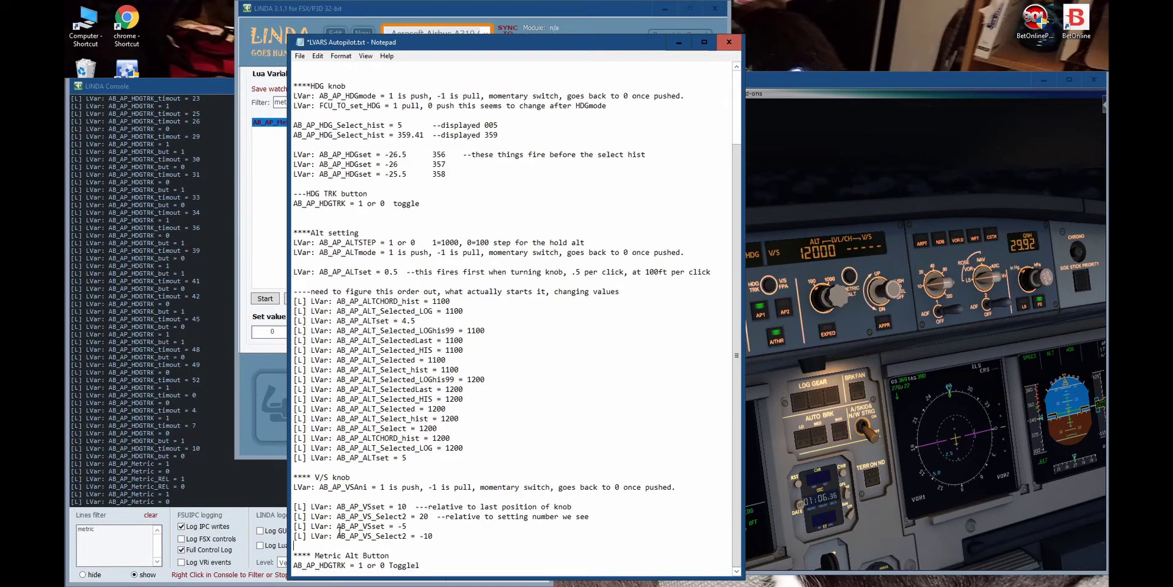
left_click(678, 41)
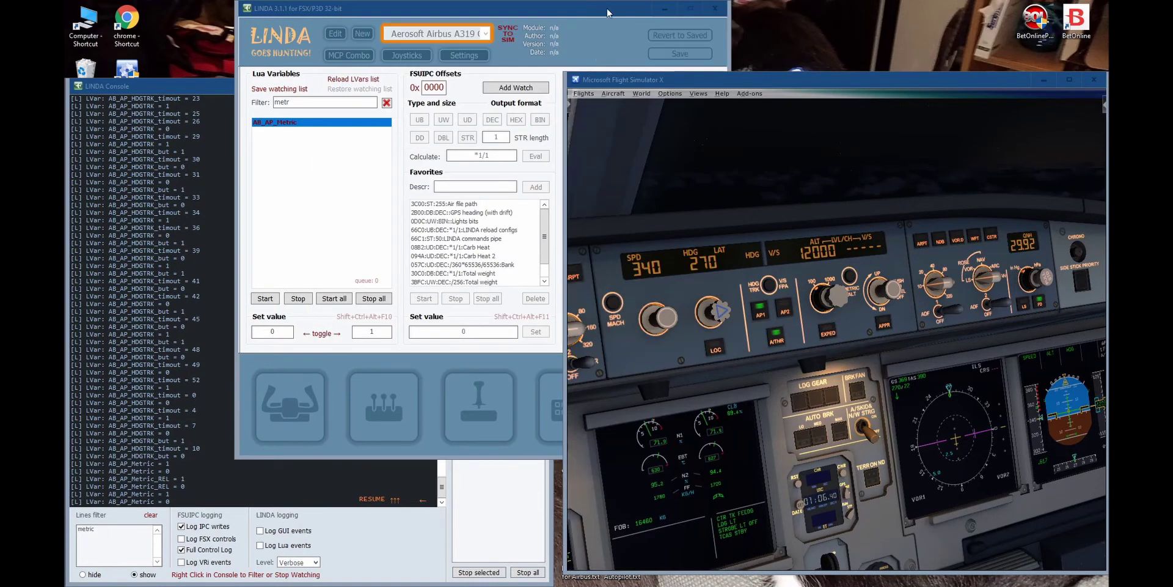
left_click(608, 11)
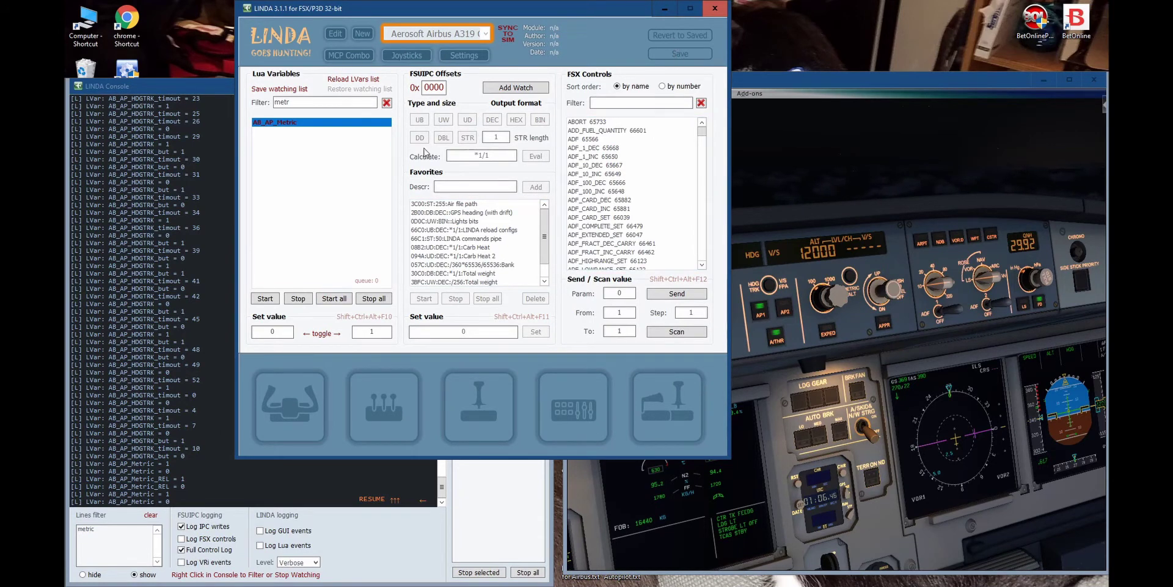
left_click(470, 56)
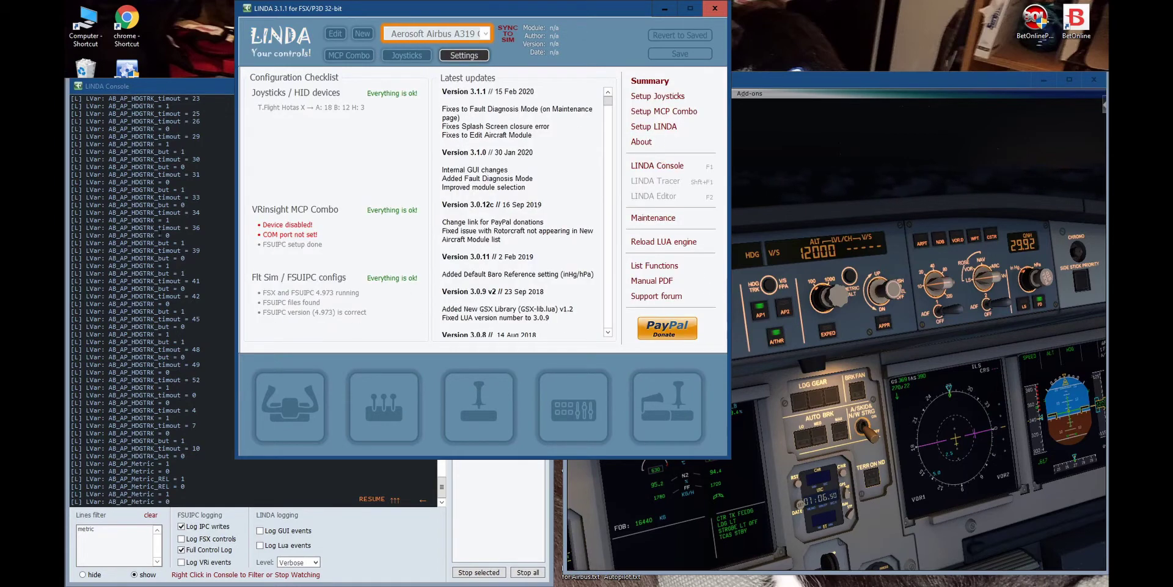
left_click(666, 128)
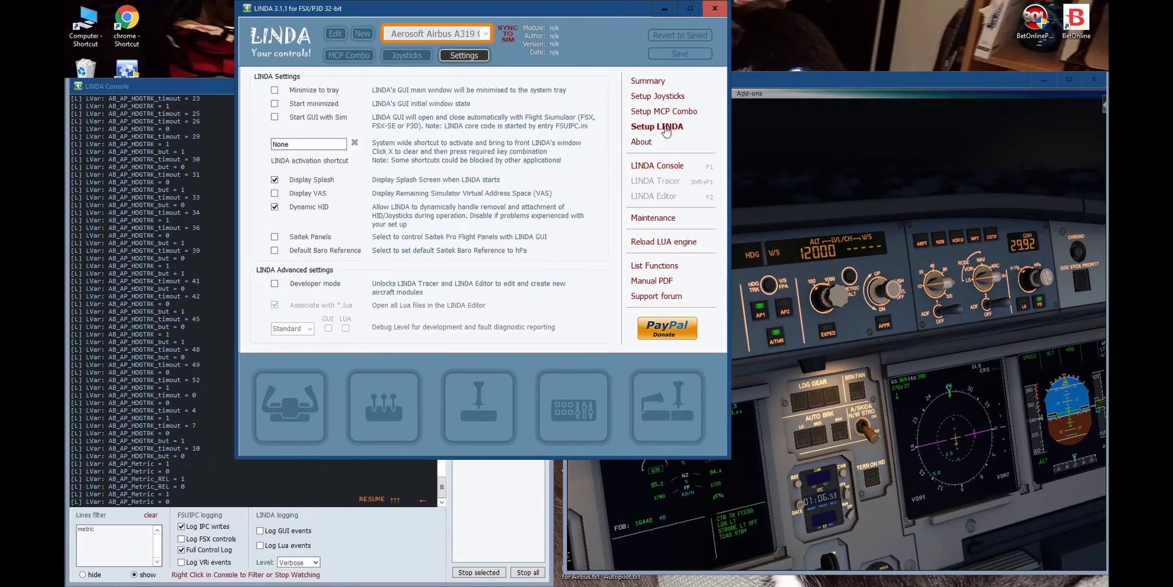
left_click(275, 284)
left_click(656, 181)
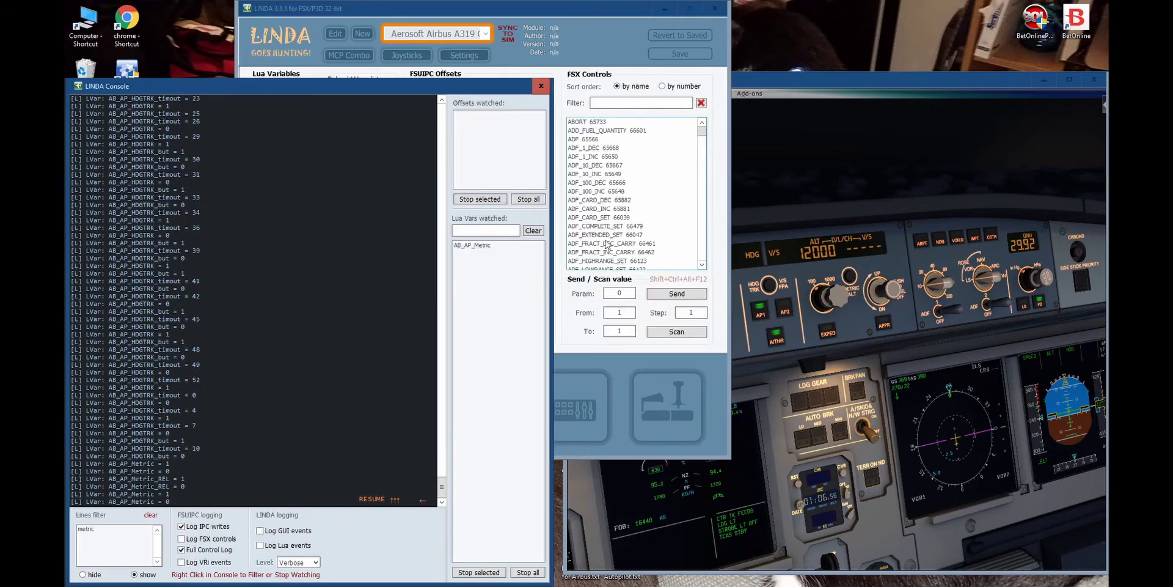
left_click(521, 19)
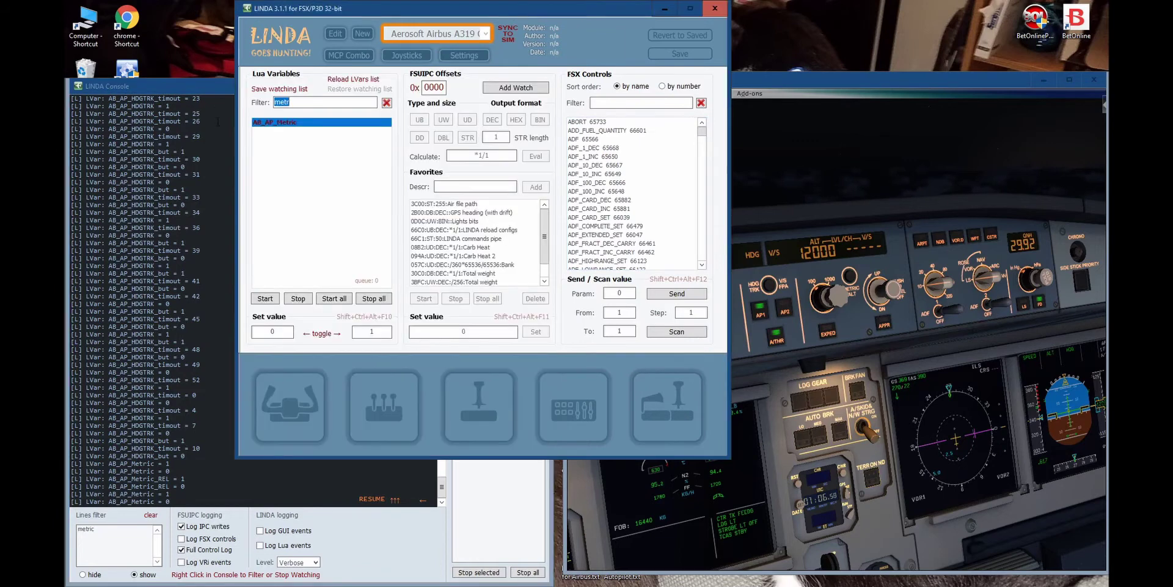
left_click(201, 92)
left_click(603, 18)
left_click(336, 539)
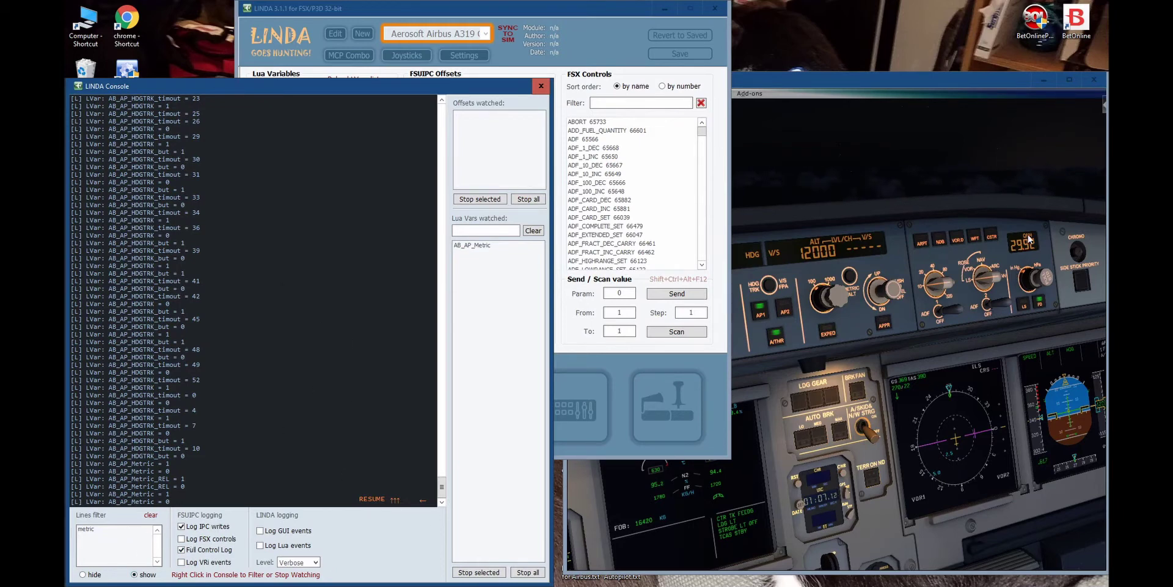
left_click(850, 330)
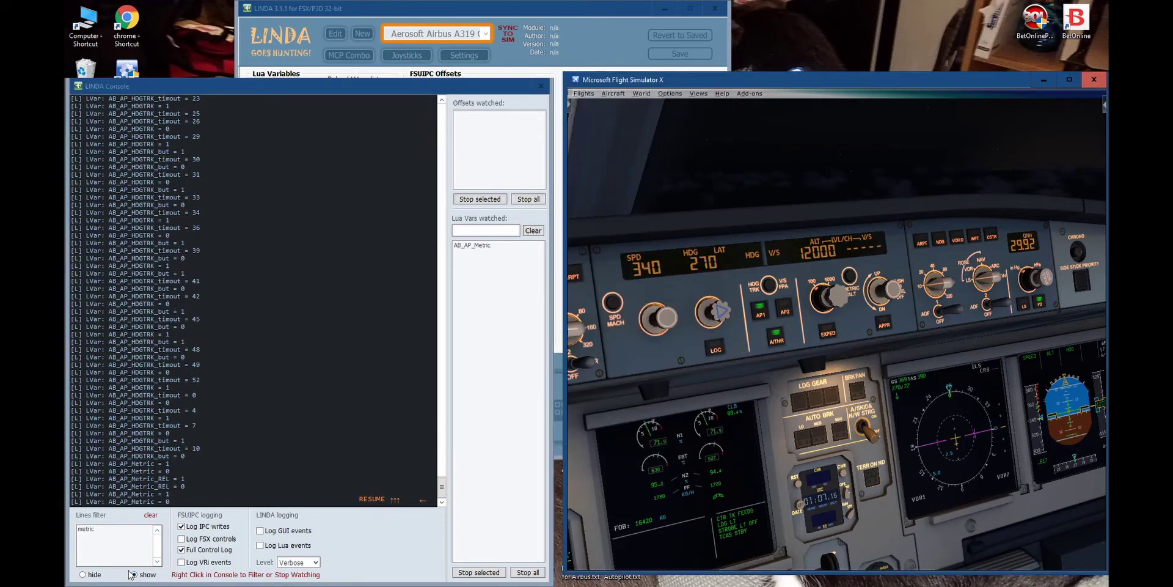
- Set the LINDA Console's lines filter to "loc" and stop watching the AB_AP_Metric variable
left_click_drag(98, 530, 85, 531)
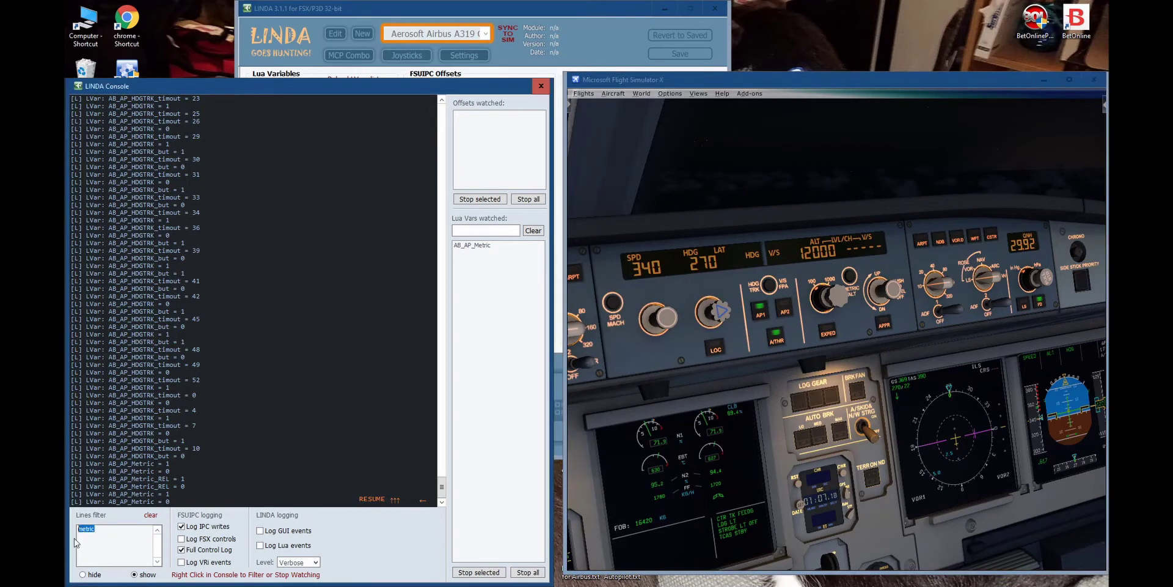
type("loc")
left_click(577, 37)
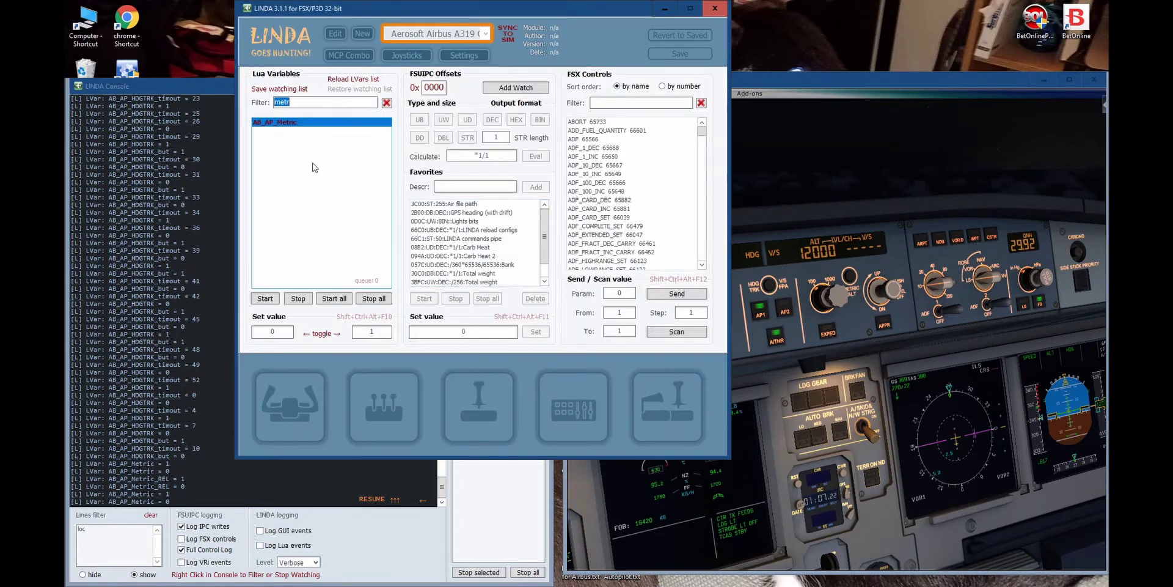
left_click(300, 304)
left_click(470, 516)
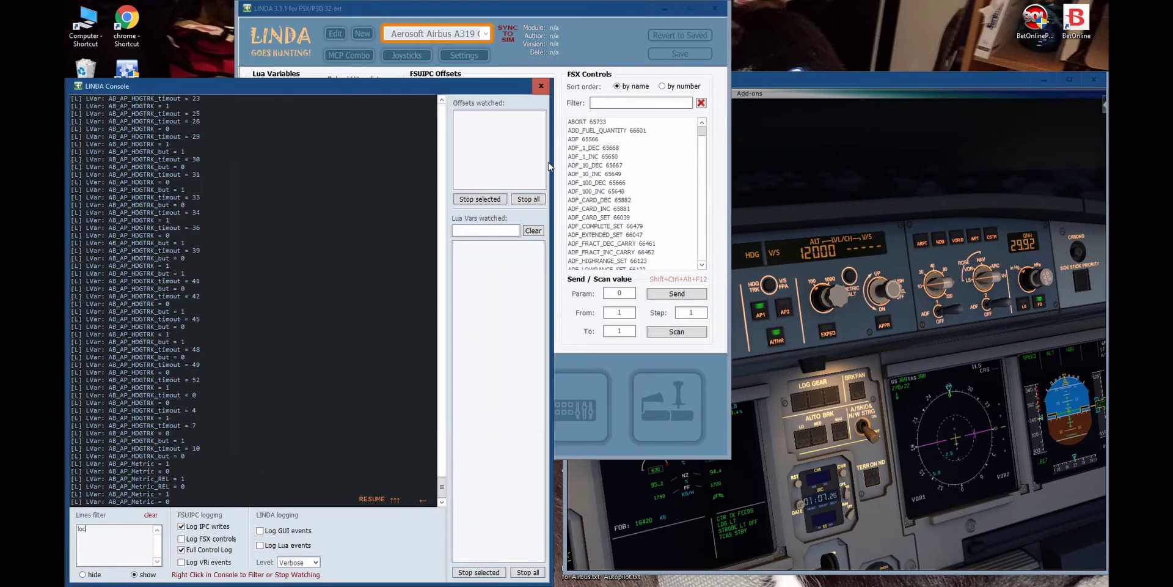
- Filter the Lua variables by "loc" and start watching all of the matching ones
left_click(599, 22)
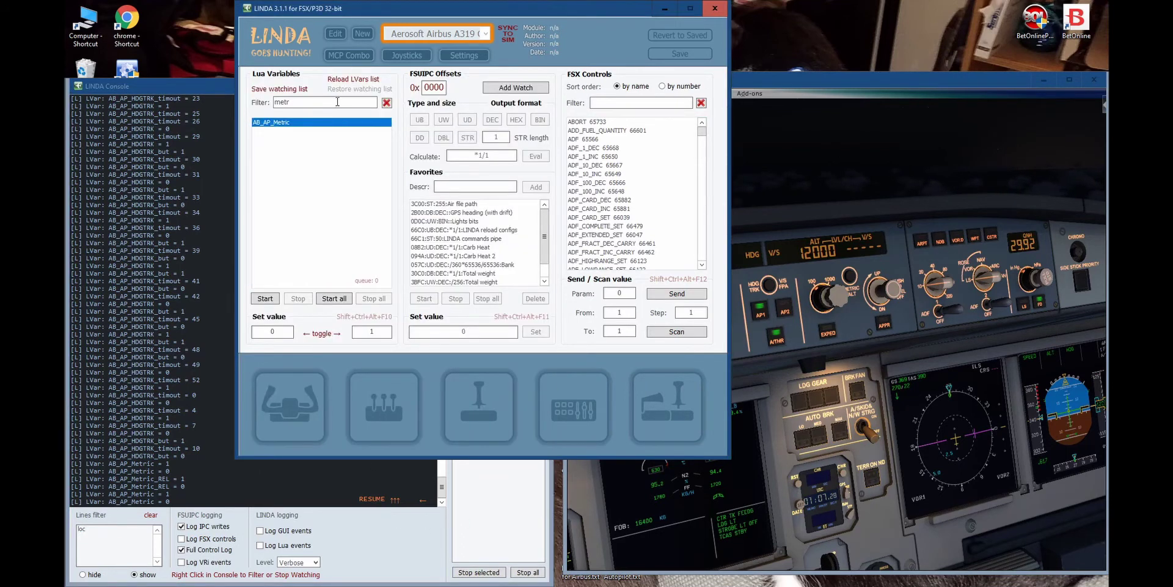
type("loc")
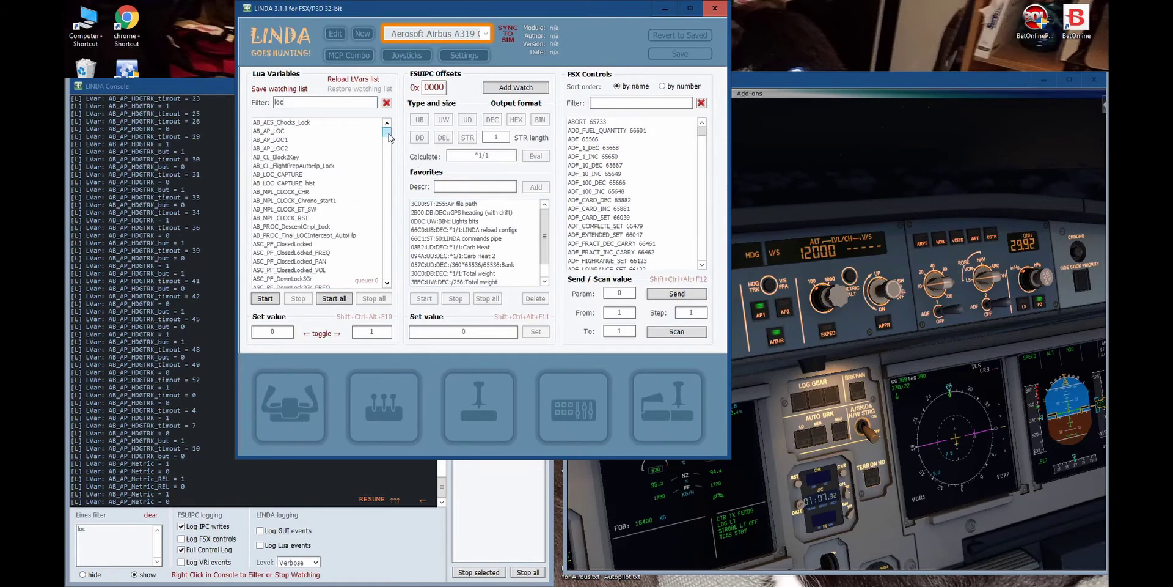
left_click_drag(389, 140, 409, 122)
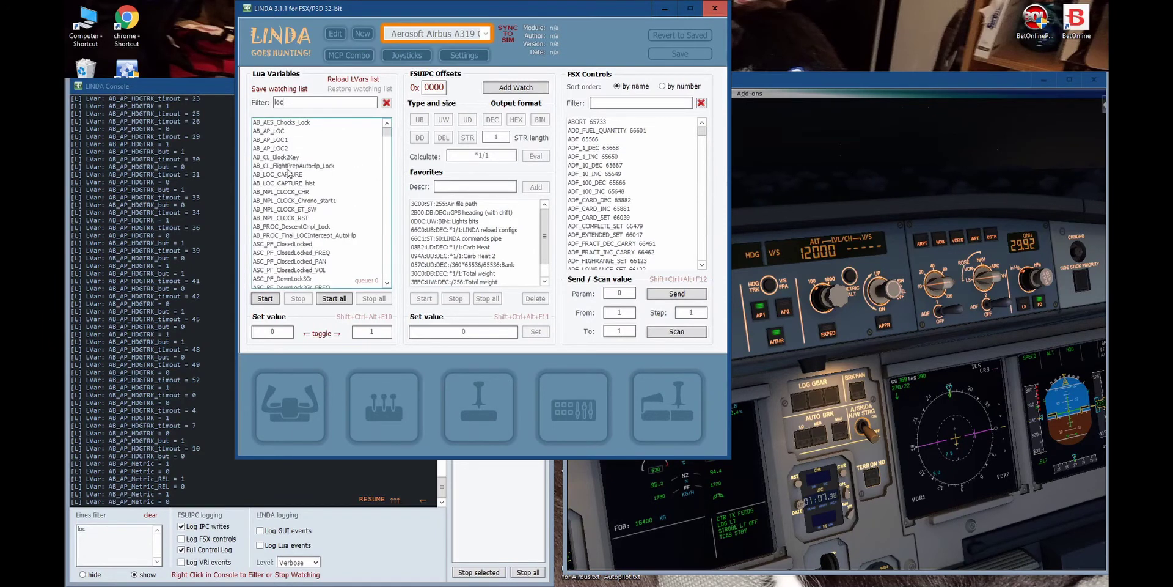
scroll(331, 206, "down", 2)
mouse_move(386, 135)
left_mouse_down()
mouse_move(404, 283)
mouse_move(391, 138)
left_mouse_up()
left_click(335, 298)
- Enable logging of Lua events in the LINDA Console and resume its output
left_click(418, 538)
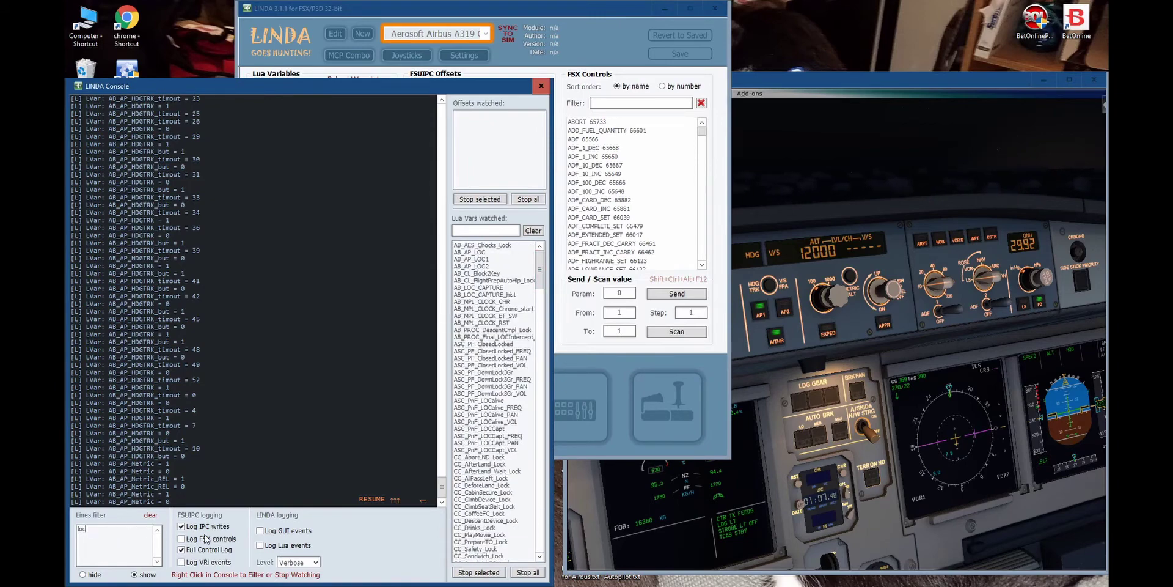
left_click(262, 545)
left_click(371, 500)
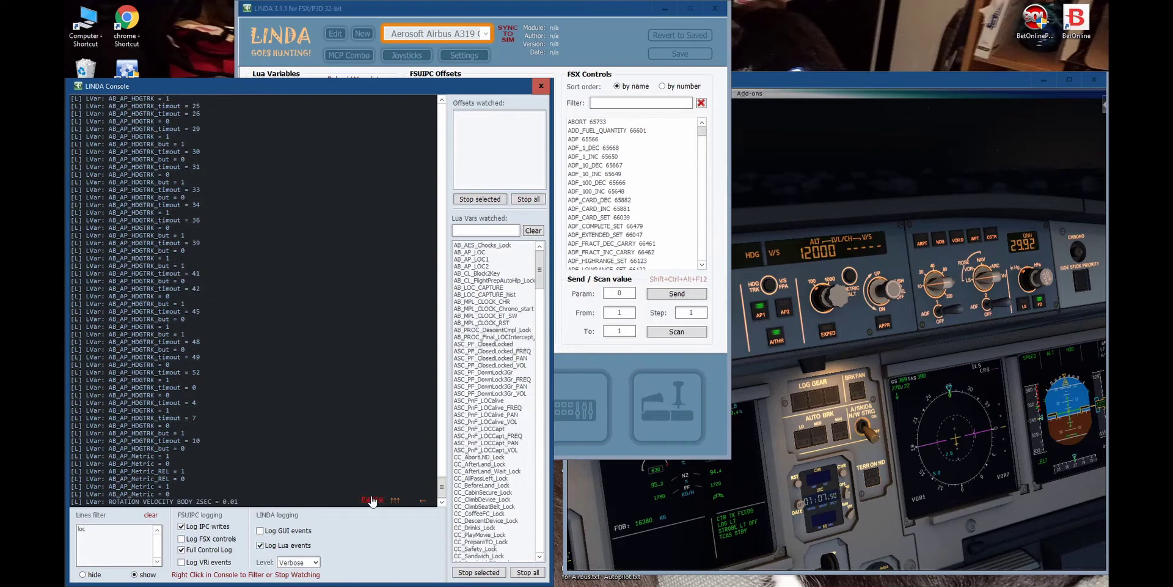
left_click(182, 539)
left_click(262, 530)
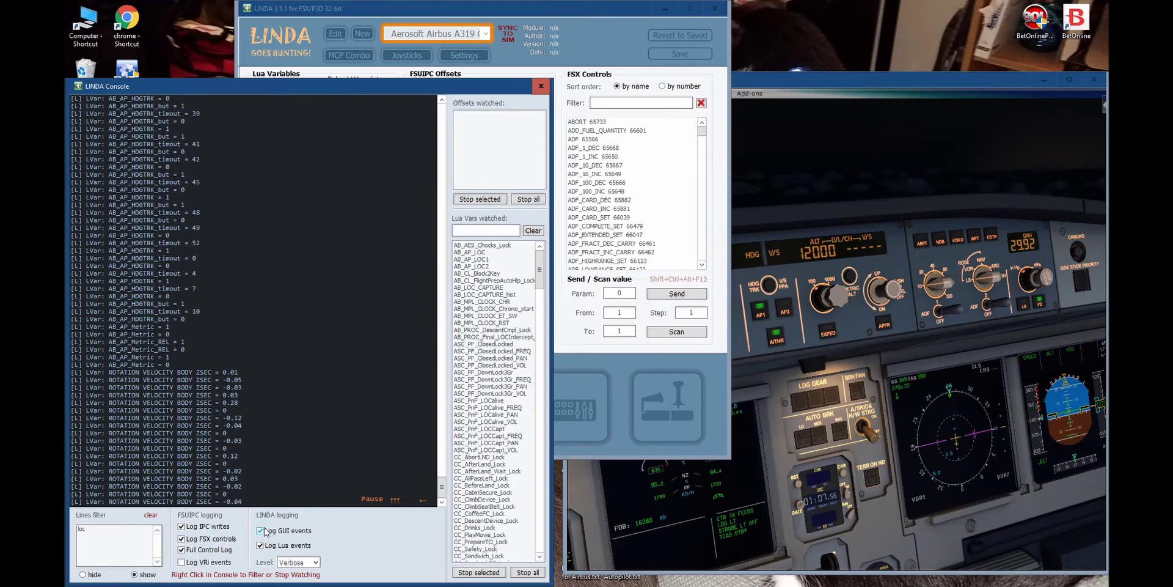
left_click(261, 530)
left_click(182, 539)
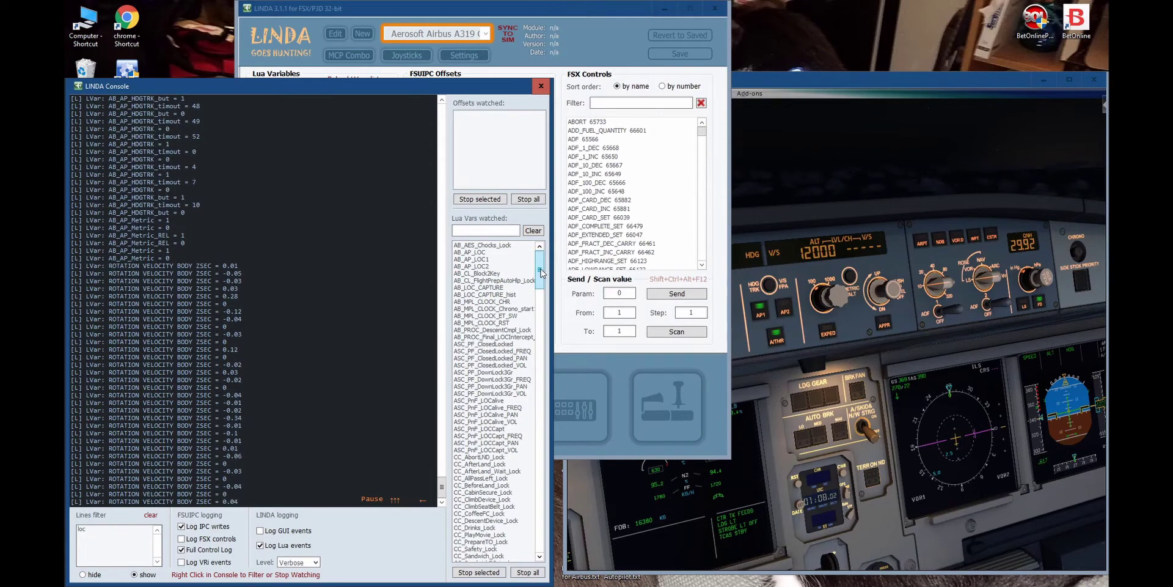
- Stop watching the ROTATION VELOCITY BODY ZSEC variable in the console's list of watched Lua variables
left_click_drag(540, 273, 557, 550)
left_click(507, 471)
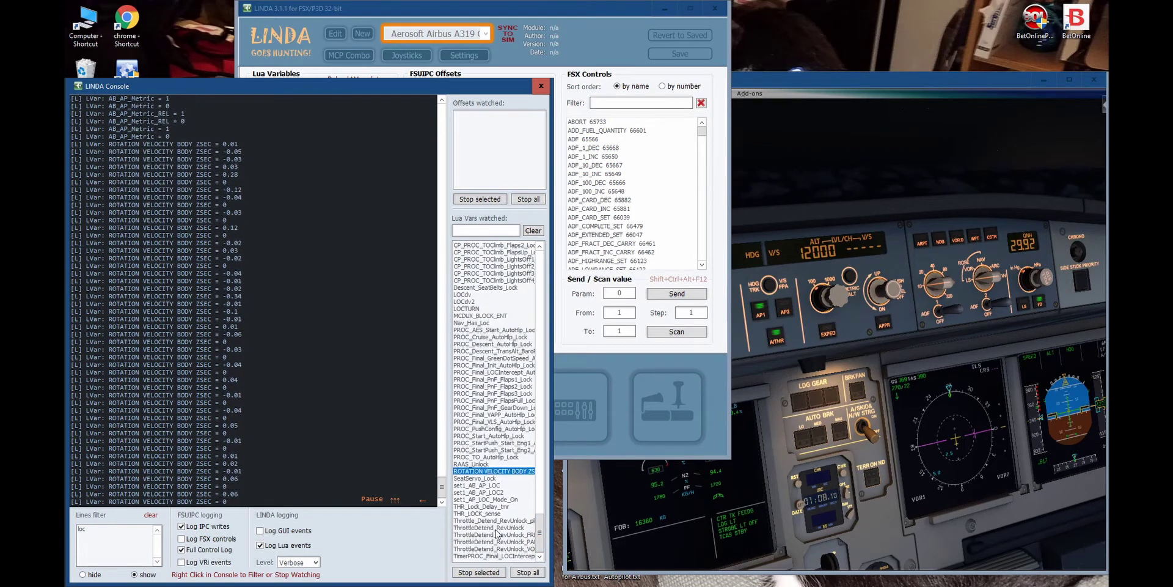
left_click(479, 572)
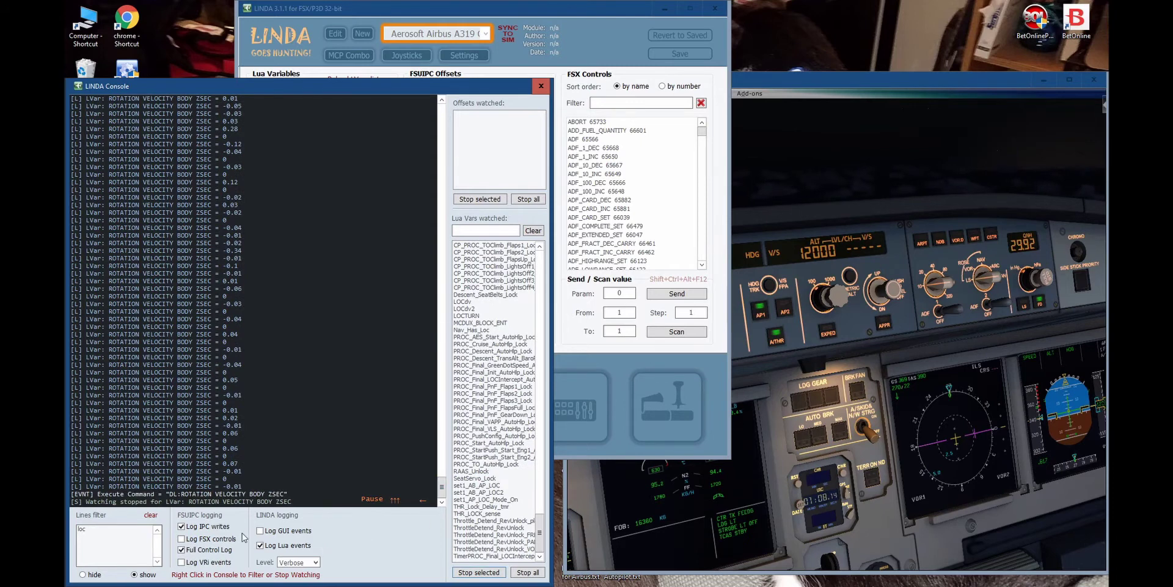
- Switch the autopilot's LOC button on, off and on again in Flight Simulator to log its variable
left_click(776, 366)
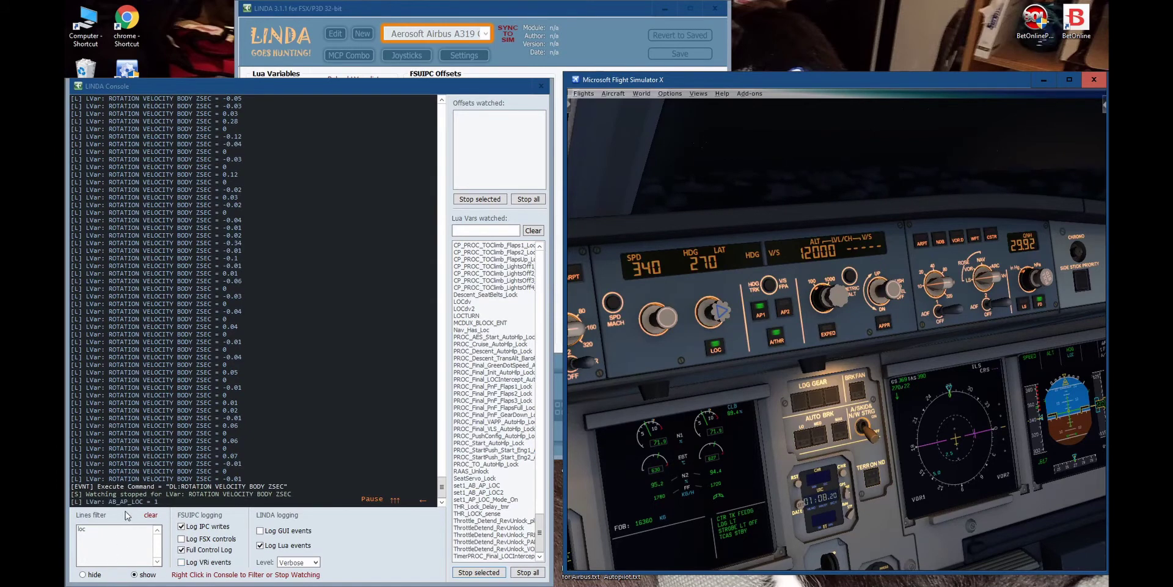
left_click(719, 354)
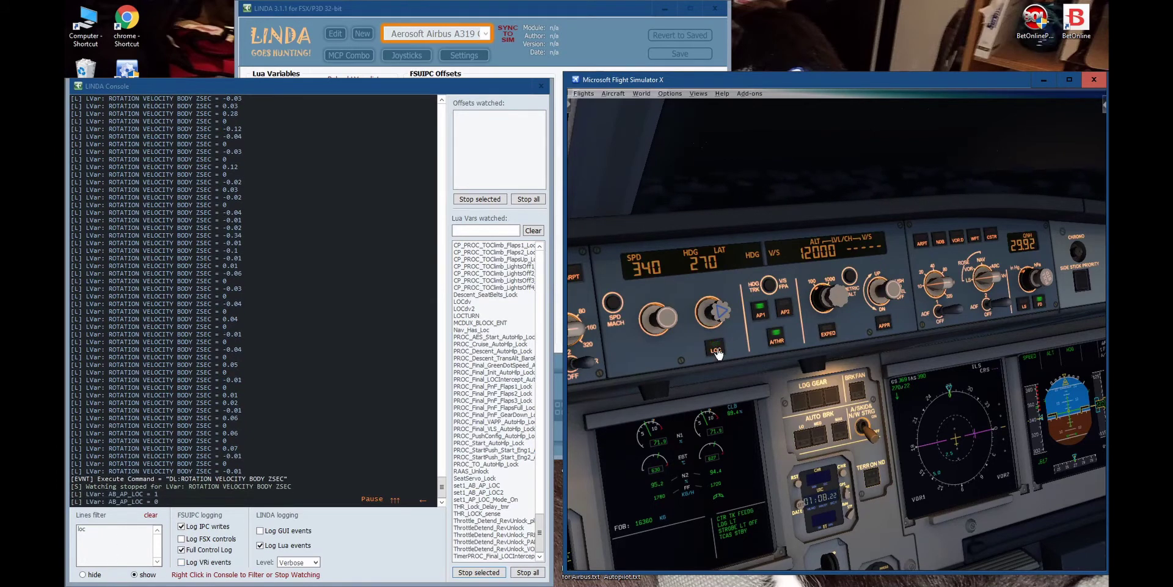
left_click(719, 353)
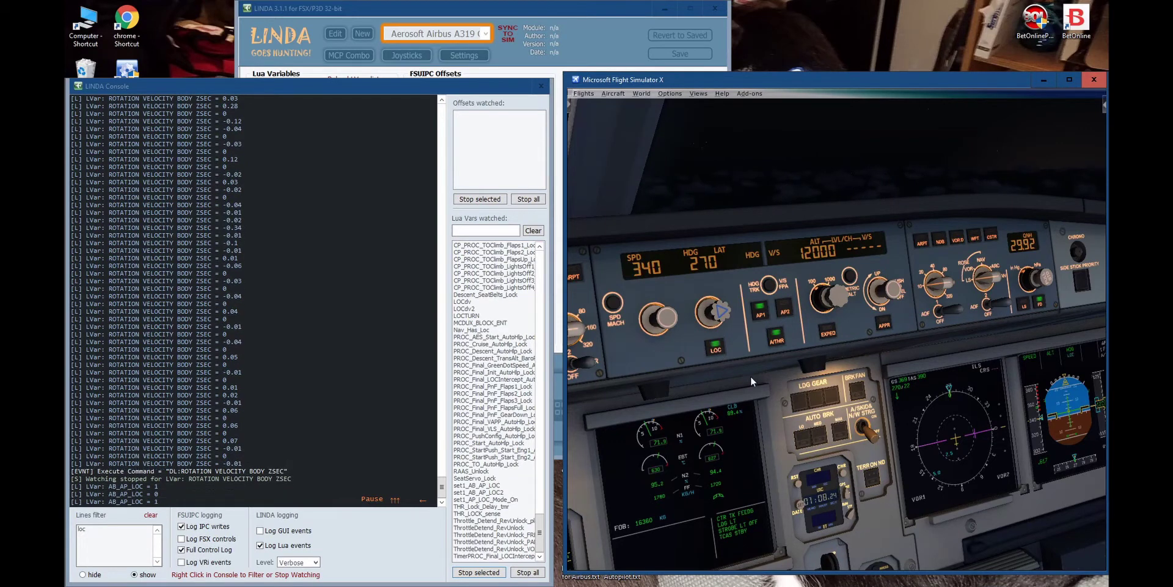
- Switch the autopilot's APPR button on and off repeatedly, alternating it with LOC, to log their variable changes
left_click(886, 326)
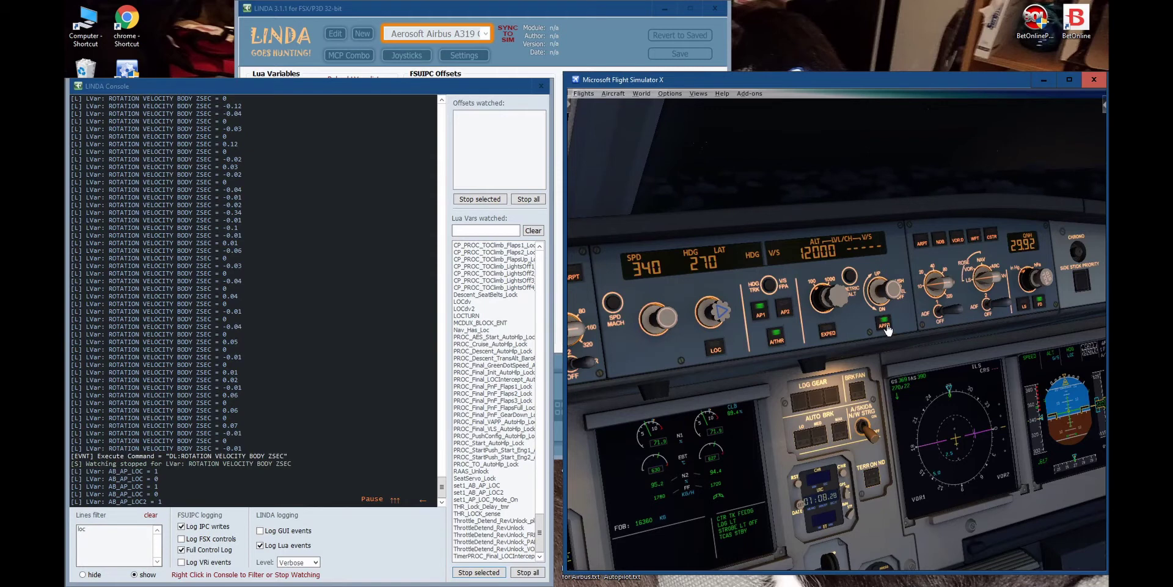
left_click(886, 325)
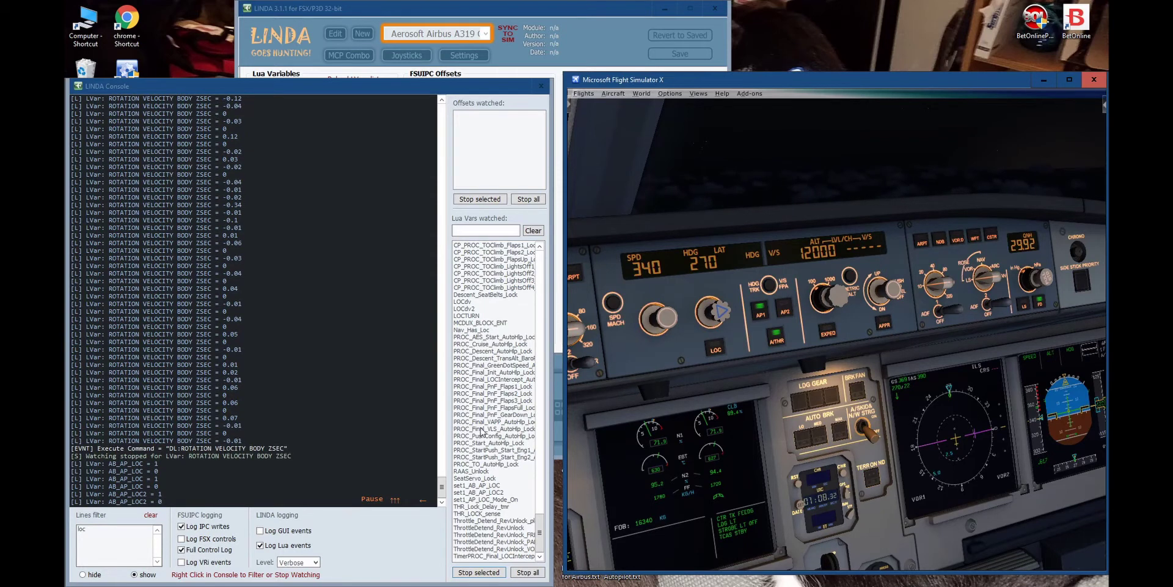
left_click(716, 349)
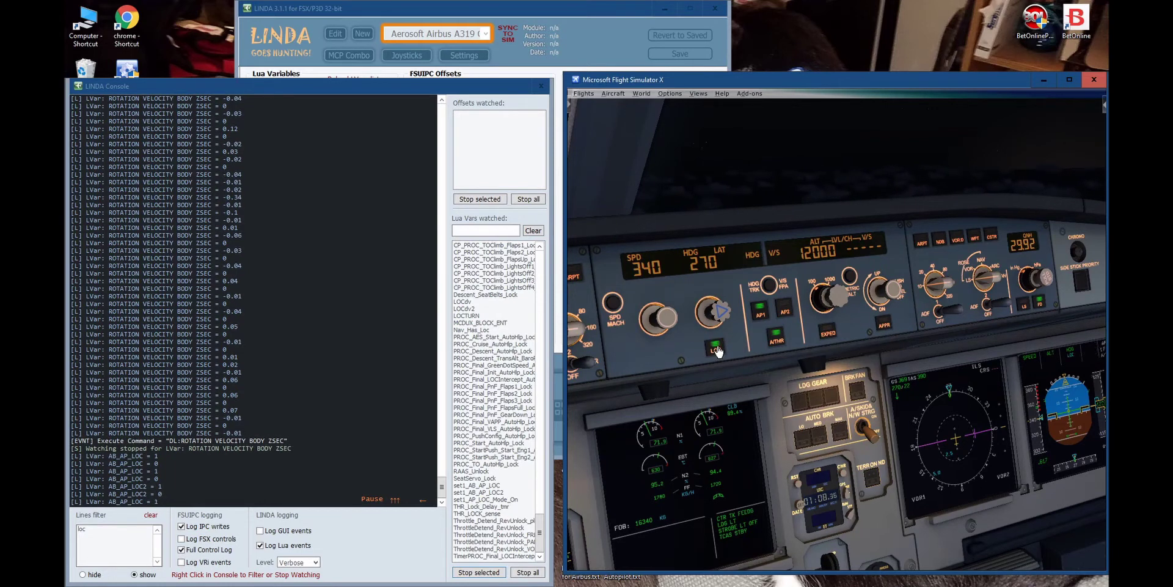
left_click(884, 326)
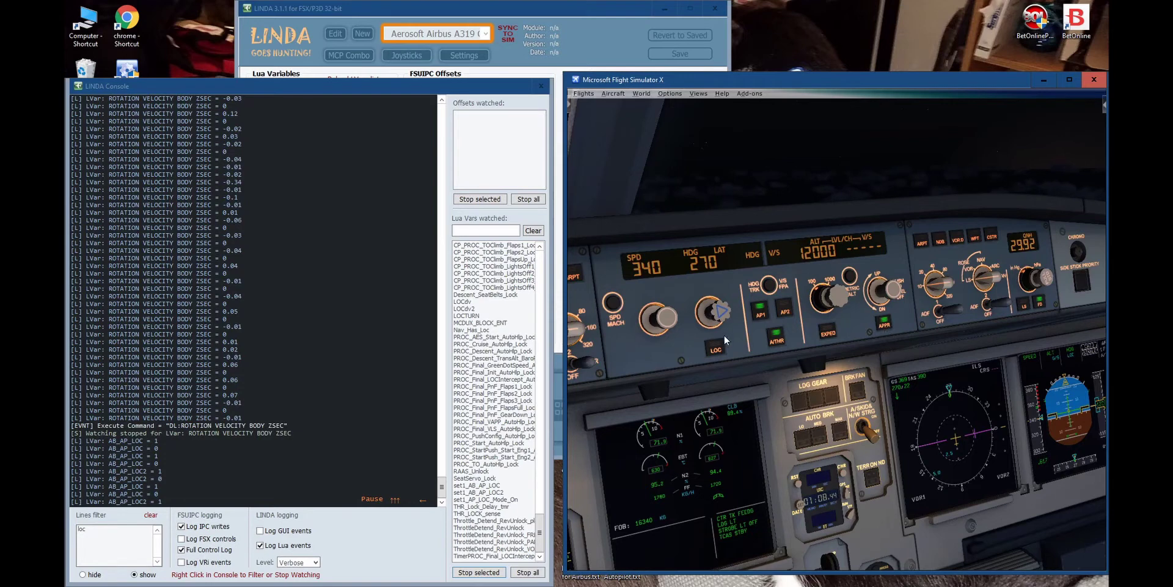
left_click(885, 326)
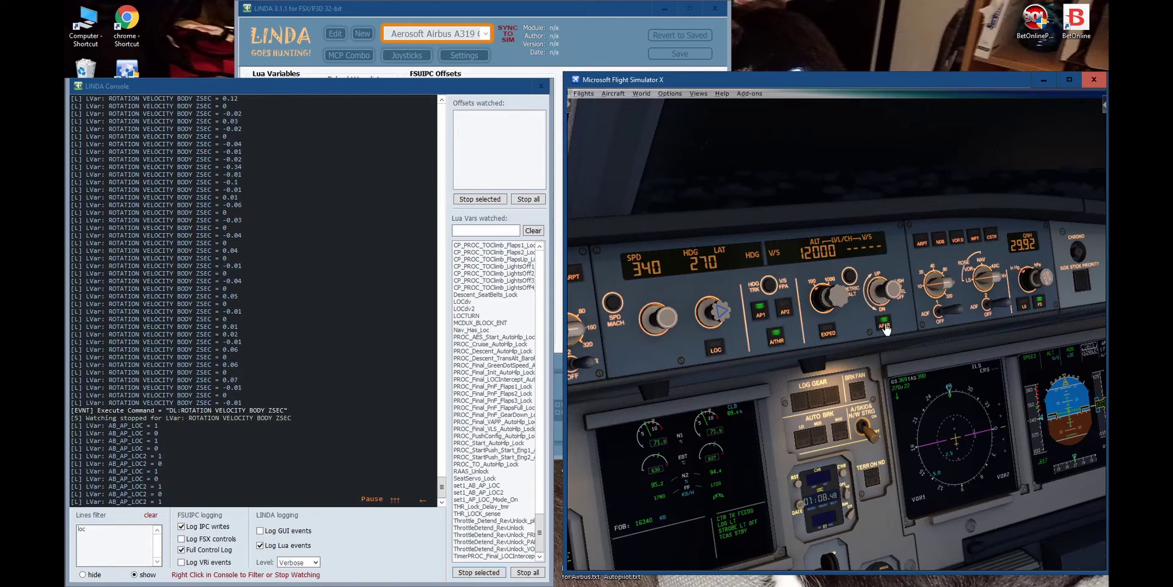
left_click(886, 328)
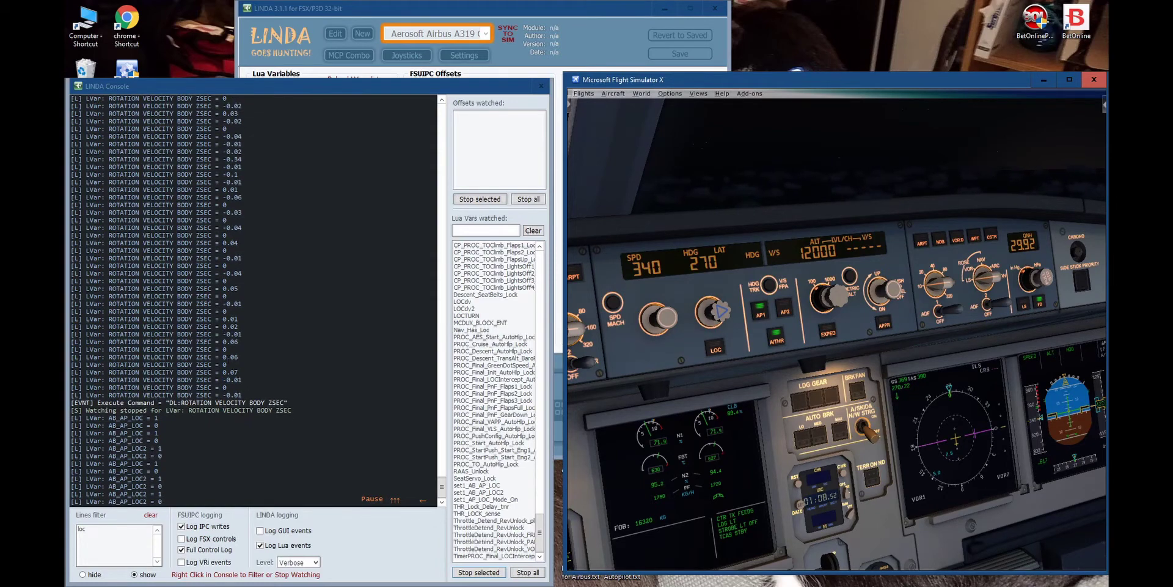
- Add the heading "**** APPR and LOC buttons" below the Metric Alt Button notes in the LVARS Autopilot text file
key("alt+Tab")
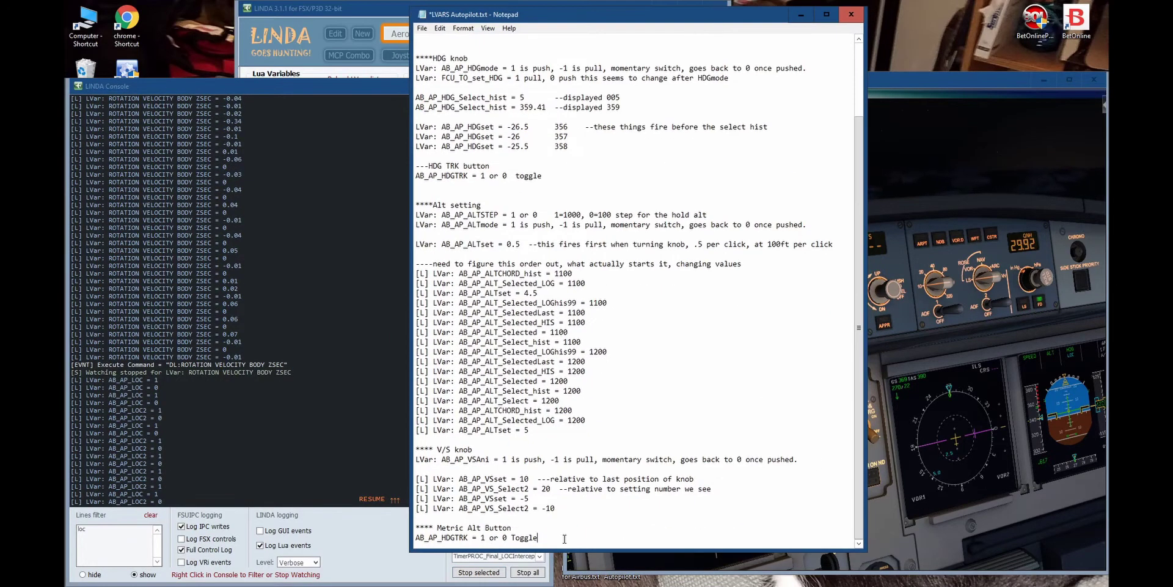
scroll(478, 382, "down", 1)
type("APPR and LOC b")
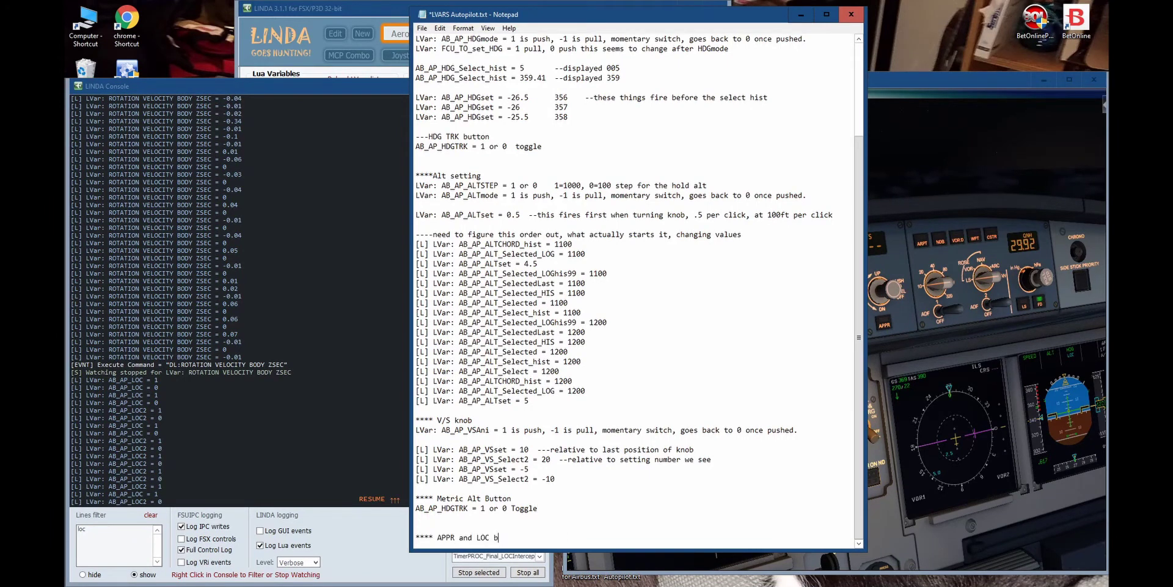
type("uttons")
key("Return")
- Copy the logged AB_AP_LOC and AB_AP_LOC2 lines from the console below the APPR and LOC heading, giving each the value "1 or 0"
key("alt+Tab")
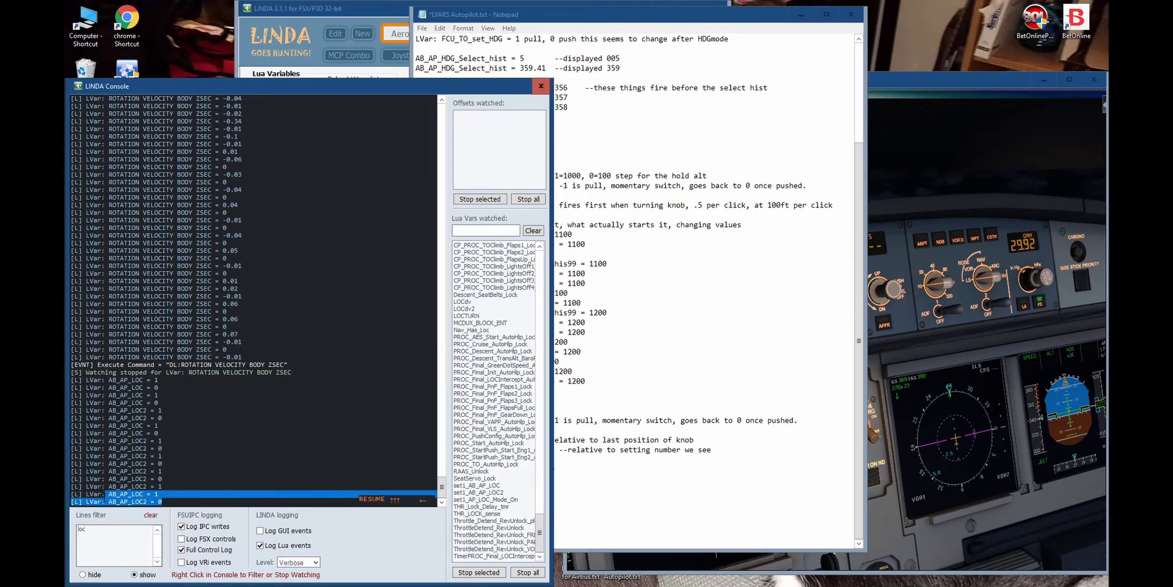
key("alt+Tab")
type("[L] LVar: AB_AP_LOC = 1 [L] LVar: AB_AP_LOC2 = 0")
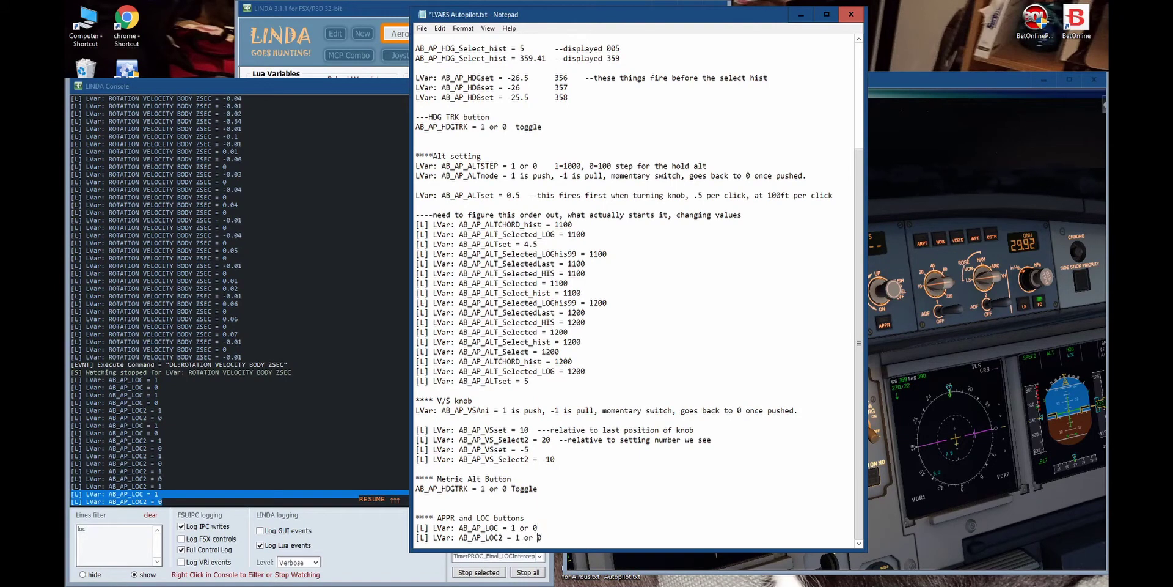
- Annotate AB_AP_LOC as "--LOC button" and AB_AP_LOC2 as "--APPR button", adding the note "connected if one is turned on the other turns off"
type("LOC button")
key("BackSpace")
type("APPR button")
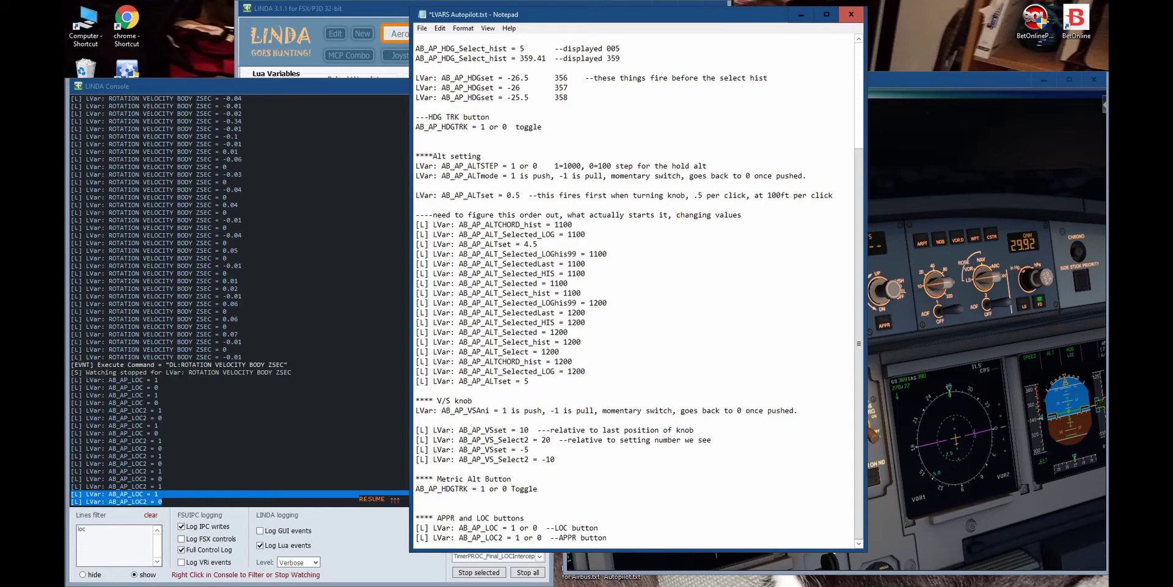
type("  connected if one is turned on the other turns off")
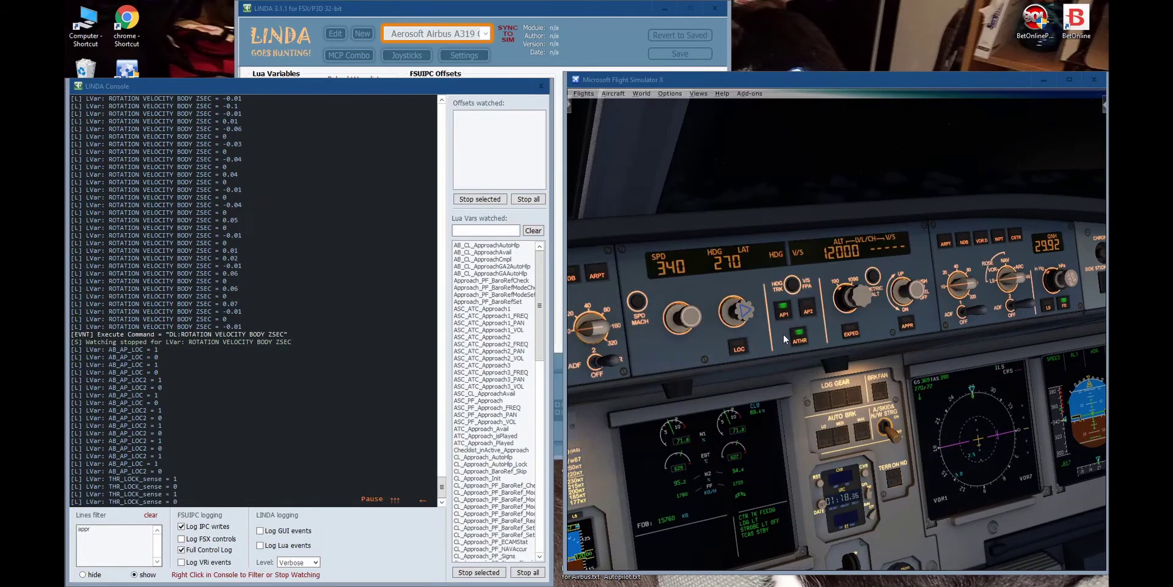
- Stop watching all the Lua variables matching "appr" in LINDA
left_click(783, 331)
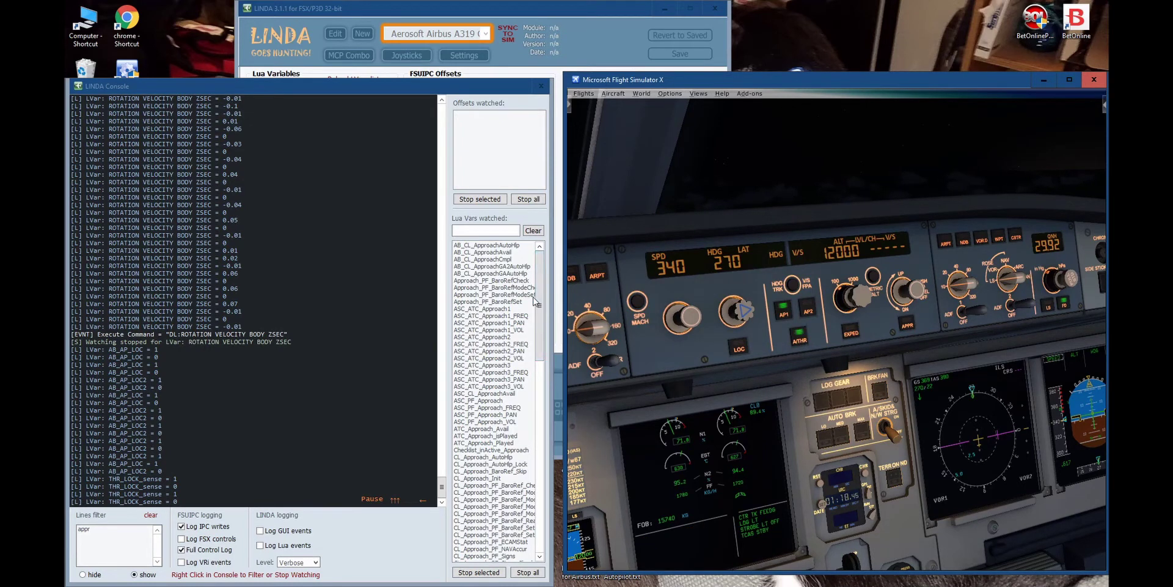
left_click(593, 45)
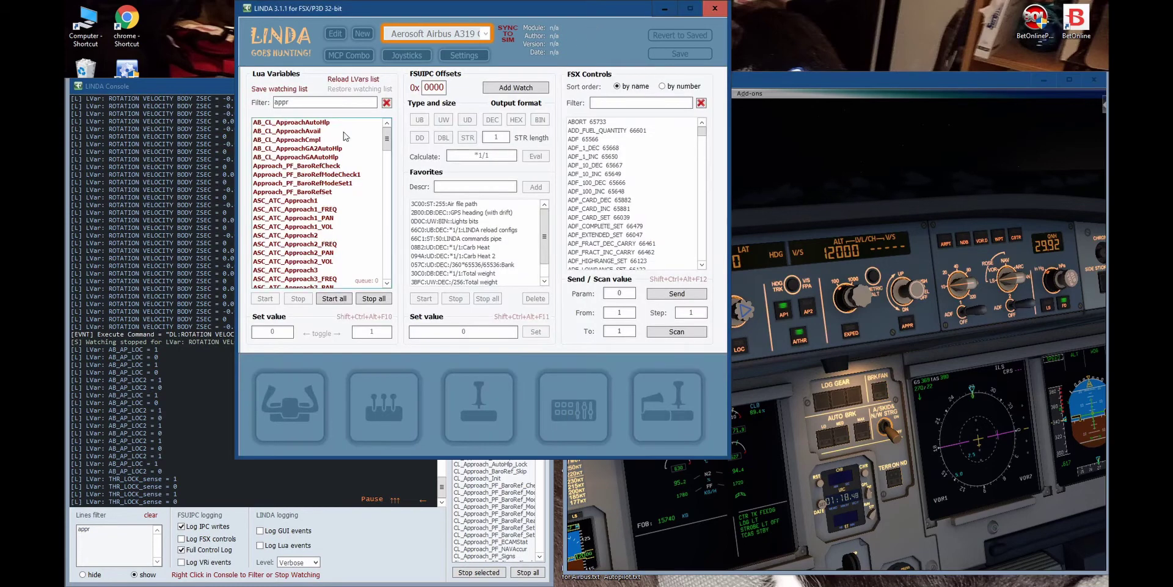
left_click(375, 299)
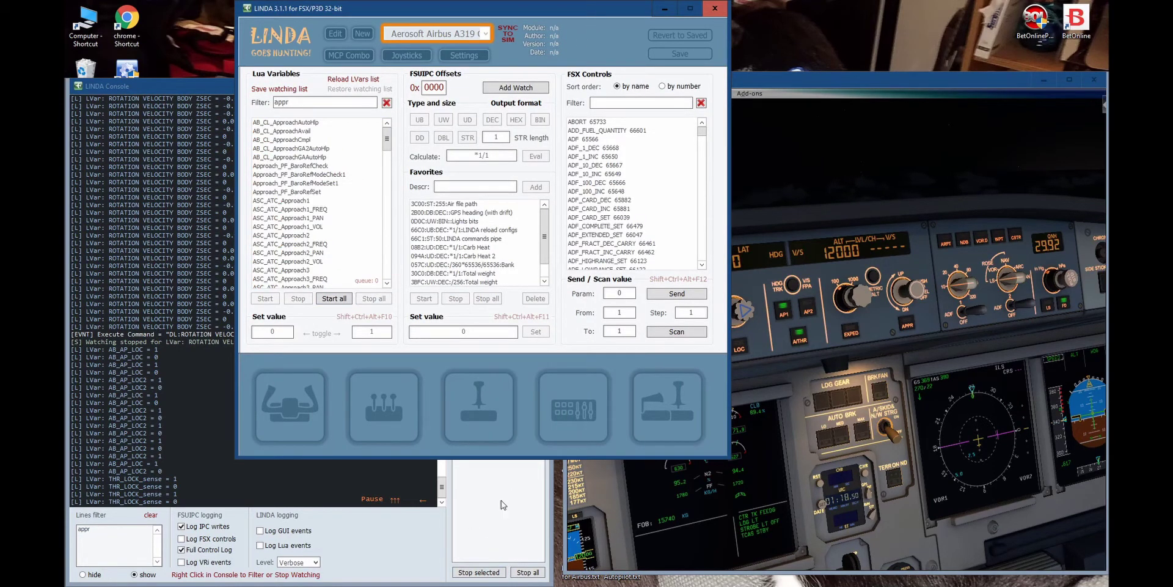
- Filter LINDA's Lua variables by "thr", start watching all the matches and look through the console's watched list
left_click(296, 100)
left_click_drag(297, 101, 271, 101)
type("thr")
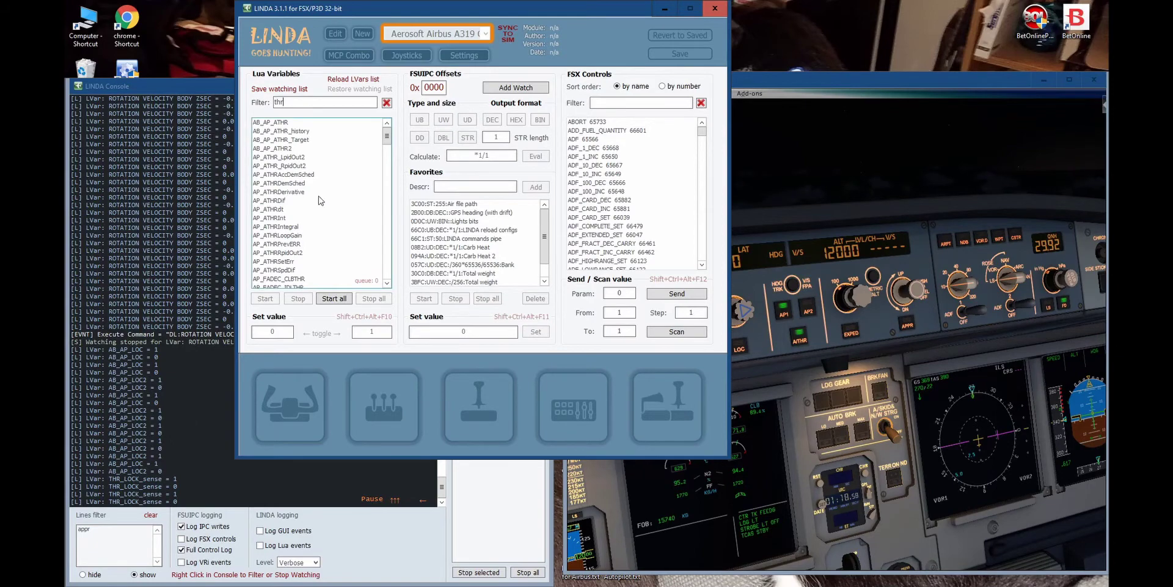
left_click(346, 301)
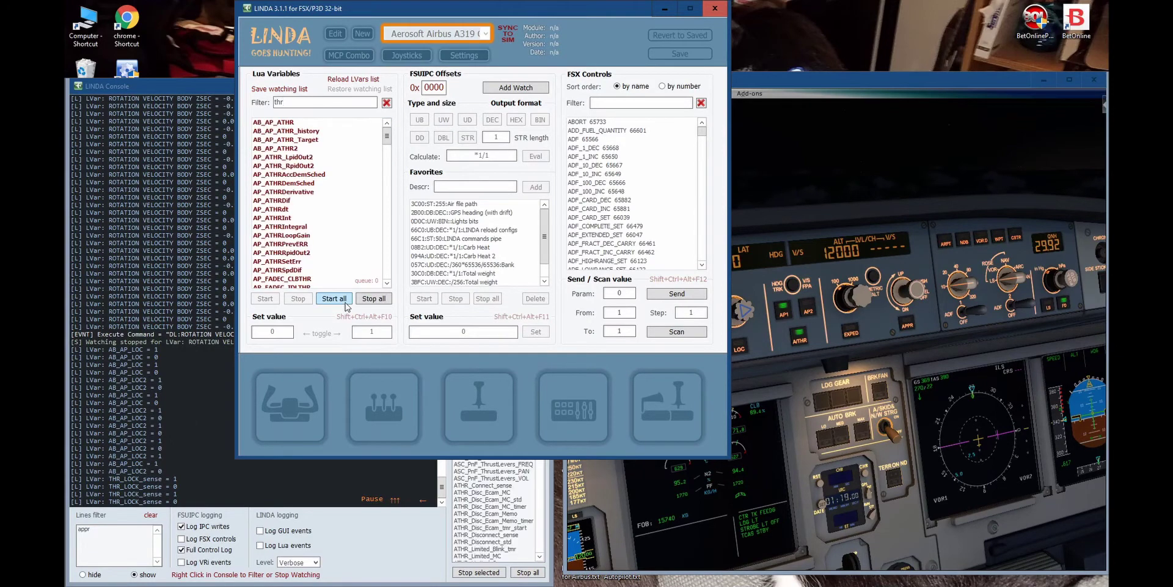
left_click(490, 549)
left_click_drag(542, 322, 545, 582)
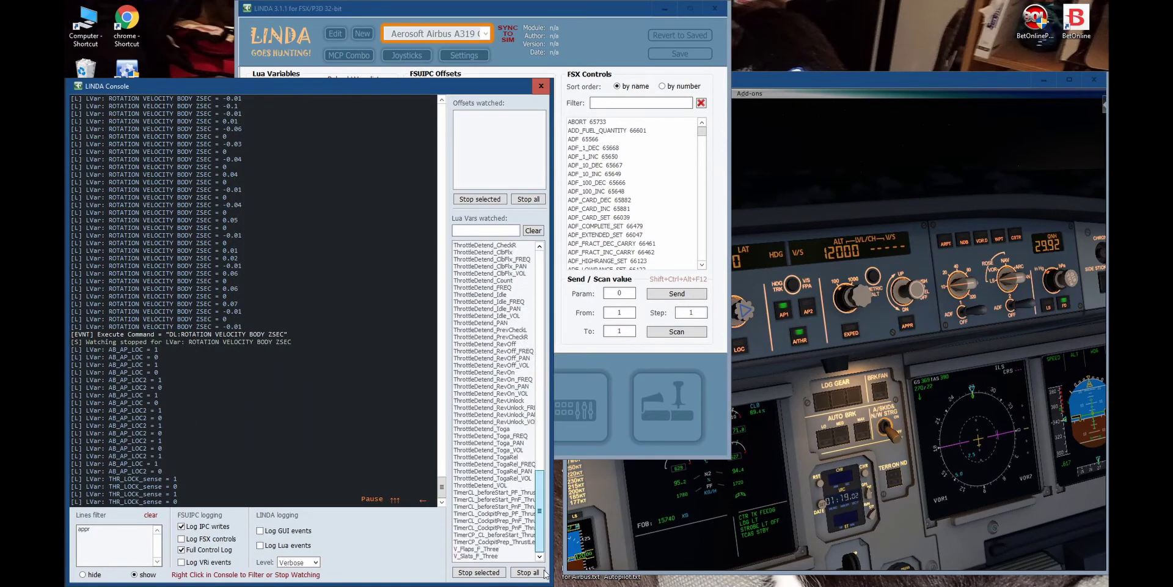
left_click_drag(539, 510, 540, 287)
left_click(611, 183)
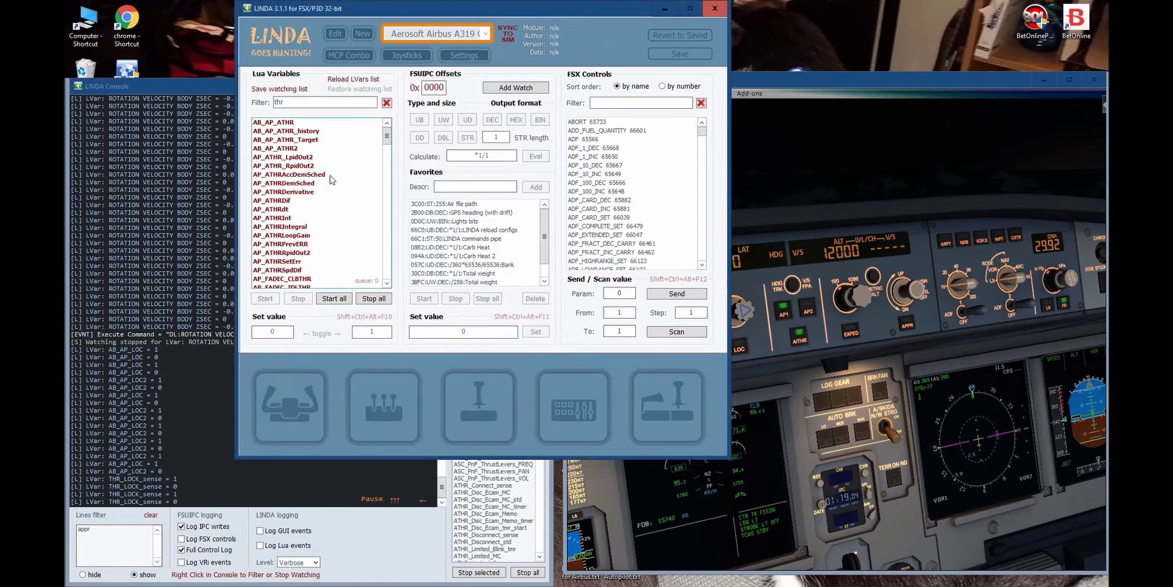
- Set the console's lines filter to "thr" and enable logging of Lua events
double_click(75, 528)
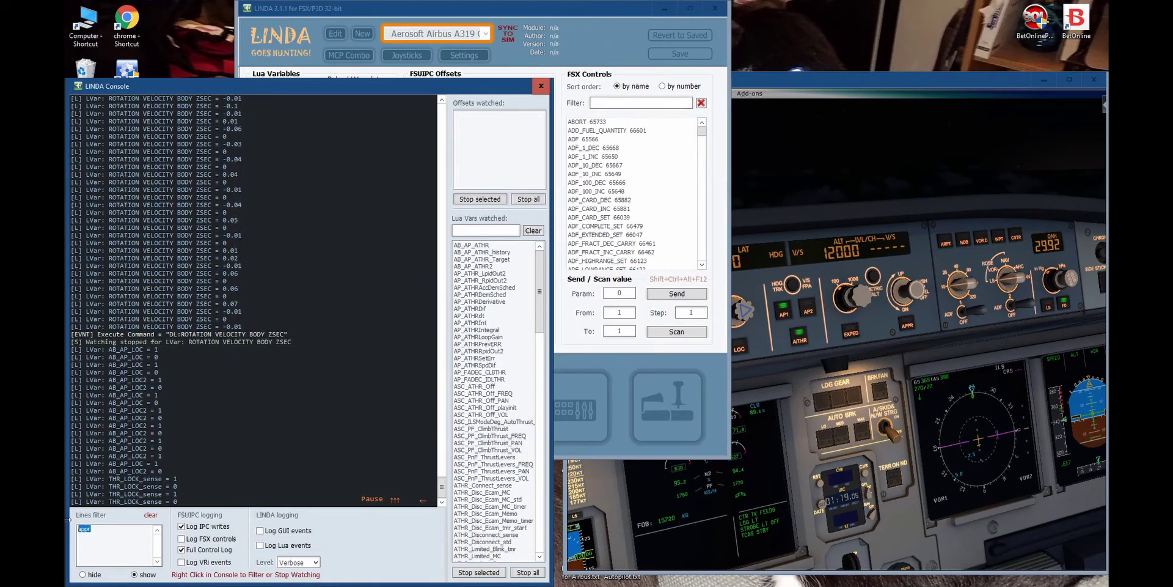
type("thr")
left_click(260, 545)
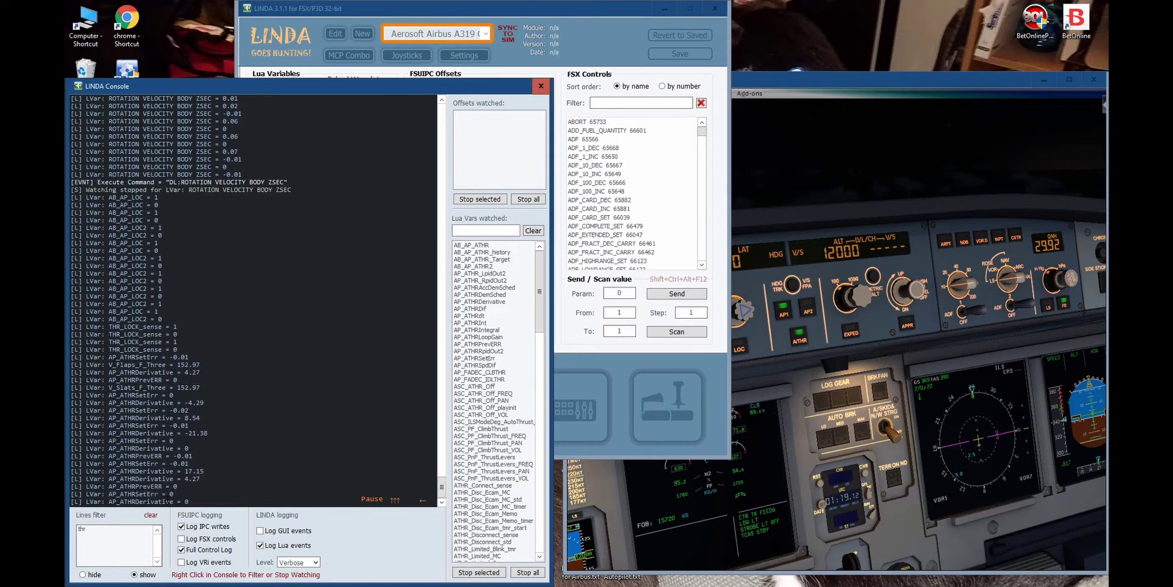
left_click(606, 17)
left_click(184, 87)
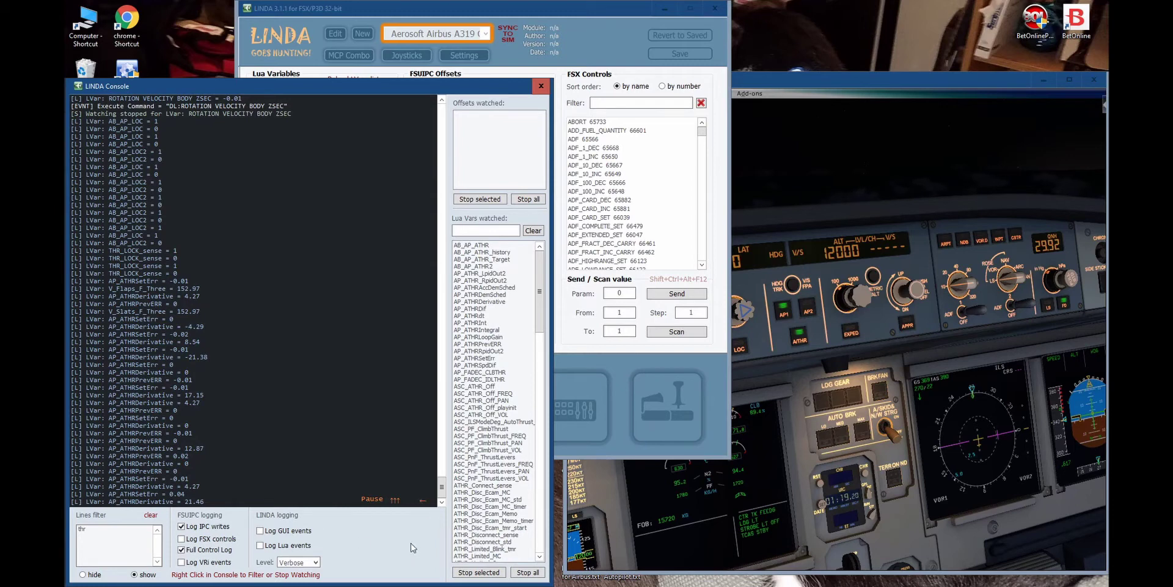
- Switch the autopilot's A/THR button off and on in Flight Simulator, and review the logged variable changes with the console paused
left_click(805, 364)
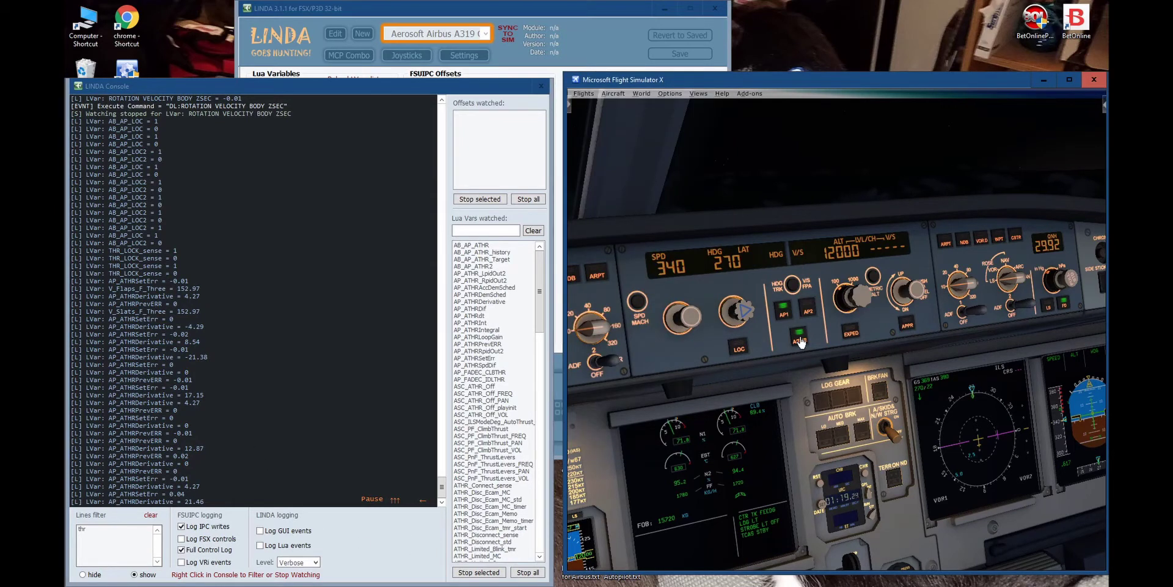
left_click(801, 343)
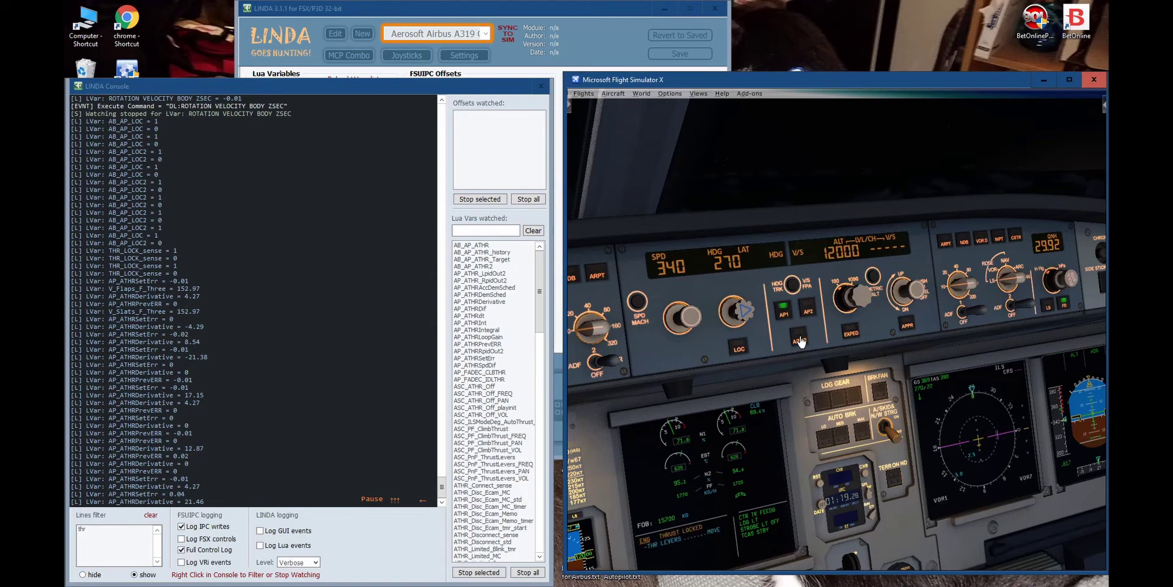
left_click(314, 543)
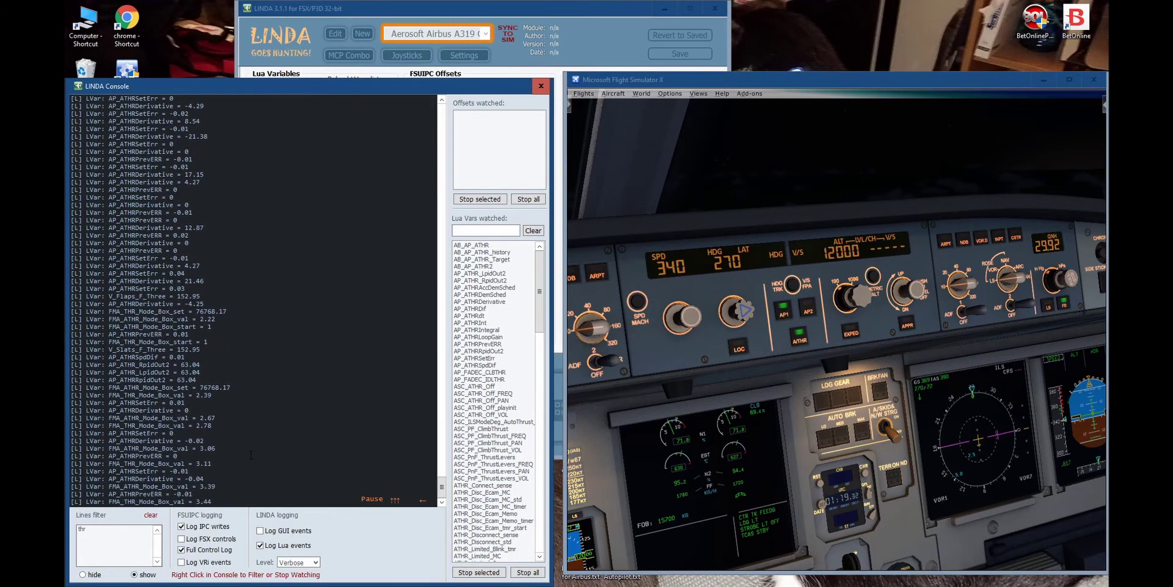
left_click(800, 340)
left_click(316, 476)
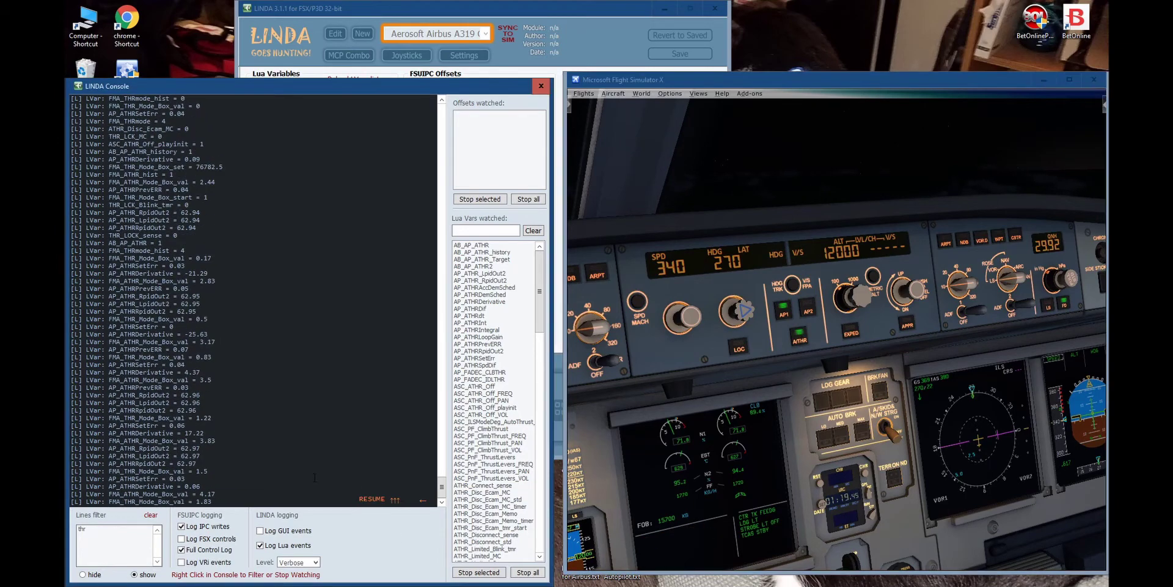
scroll(254, 300, "up", 9)
scroll(441, 477, "down", 9)
left_click(372, 499)
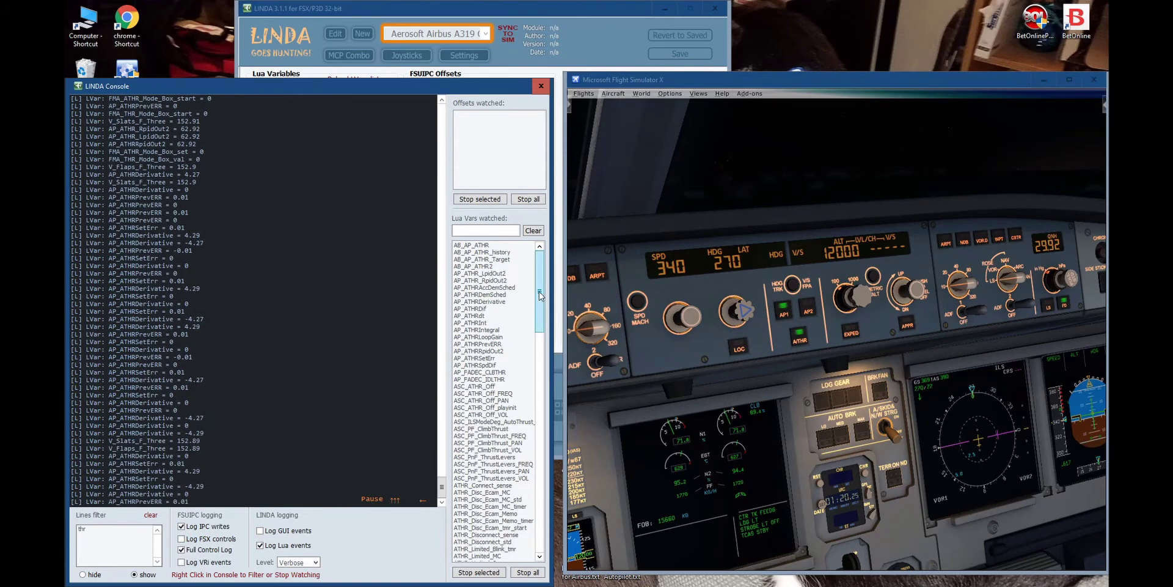
- Stop watching the AP_ATHRDerivative, AP_ATHRIntegral, AP_ATHRSetErr and AP_ATHRRpidOut2 variables in the console
left_click_drag(539, 291, 564, 292)
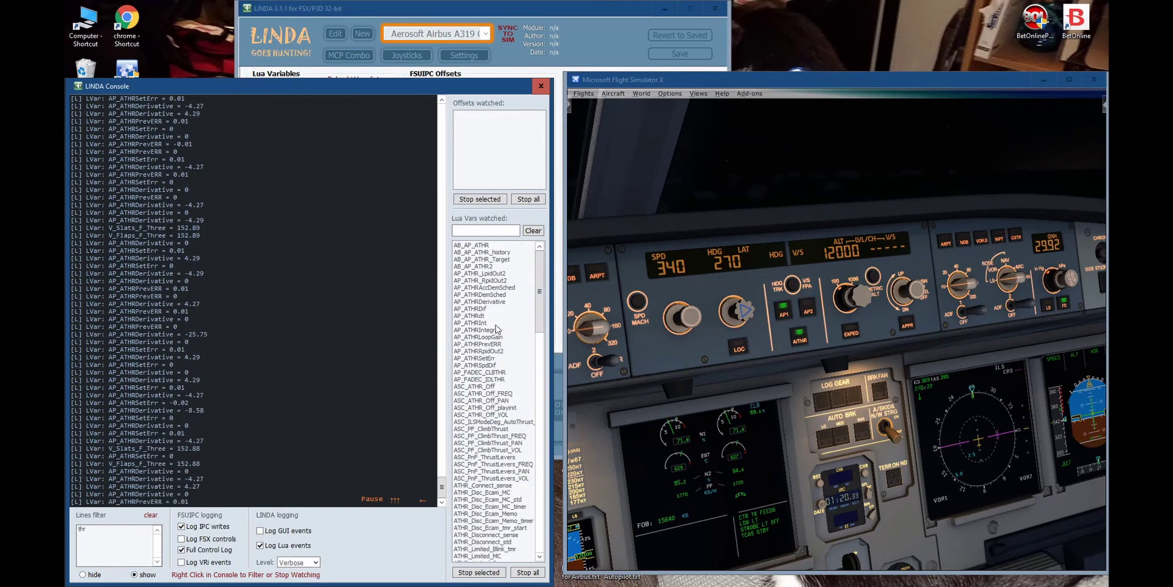
left_click(482, 301)
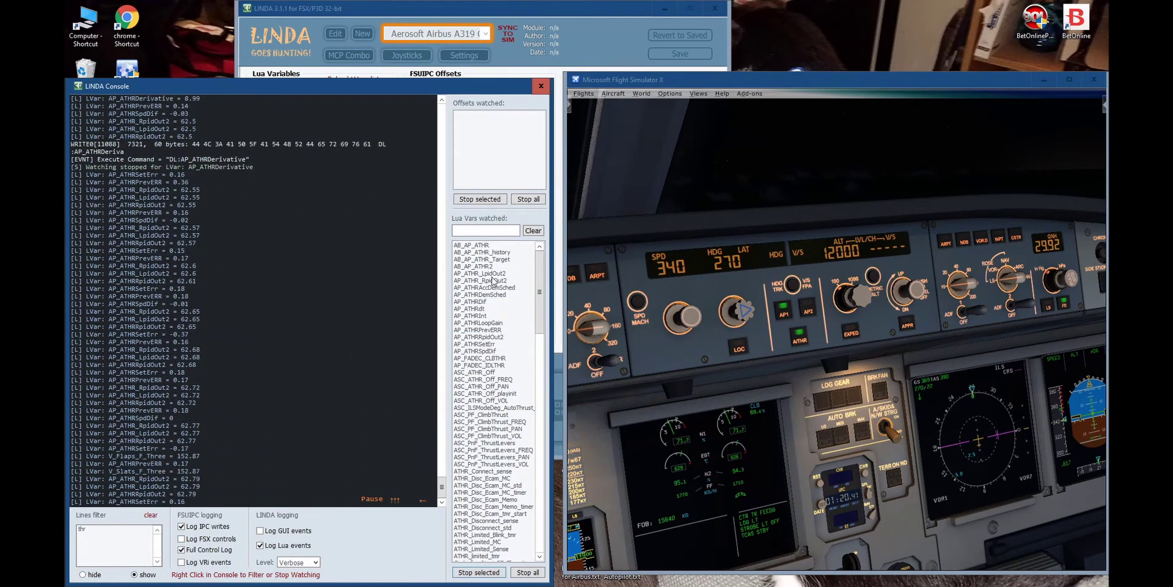
left_click(487, 344)
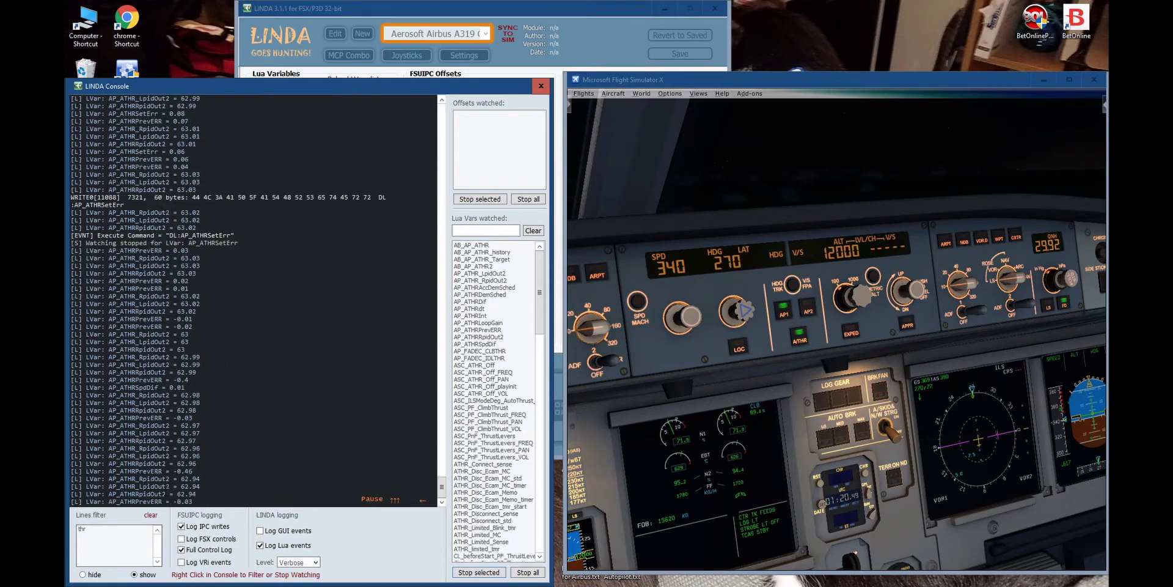
left_click(487, 336)
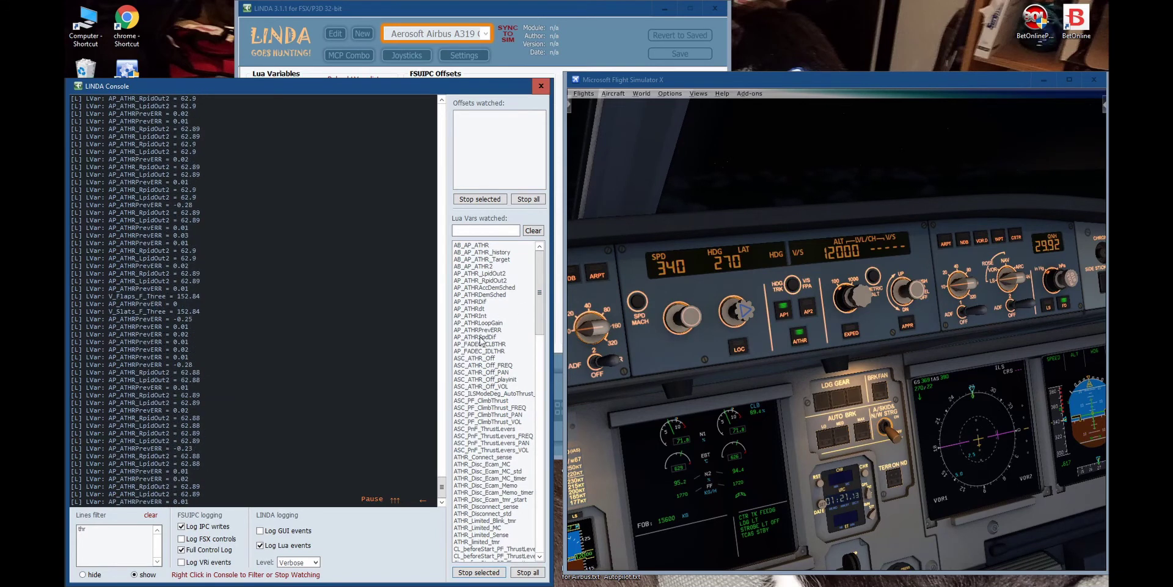
- Stop watching the AP_ATHR_LpidOut2, AP_ATHR_RpidOut2, AP_ATHRPrevERR and AP_ATHRSpdDif variables in the console
left_click(490, 273)
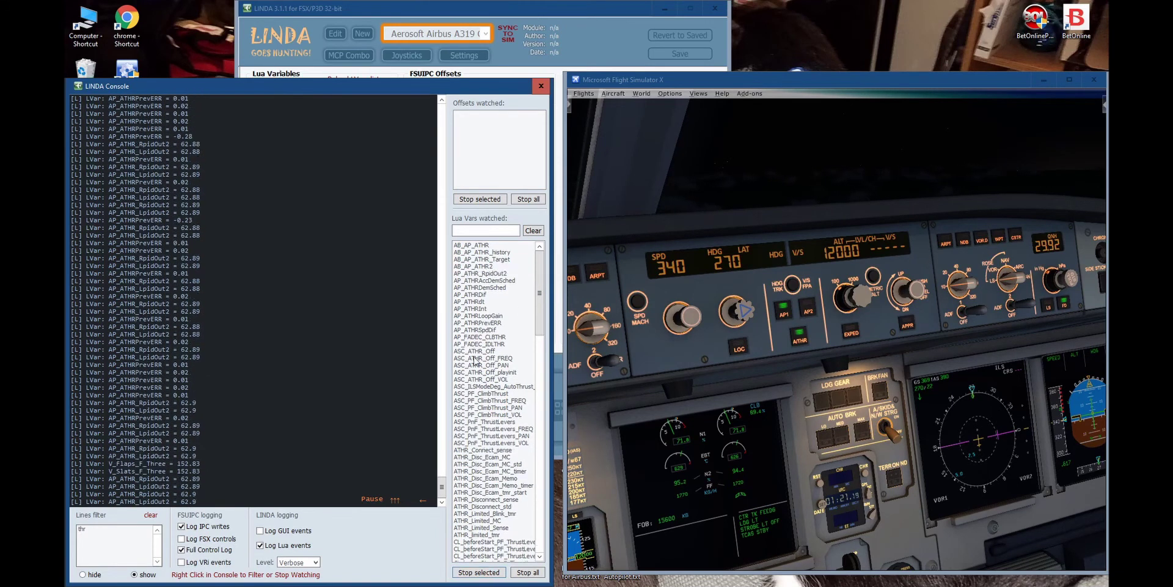
left_click(471, 572)
left_click(480, 315)
left_click(478, 572)
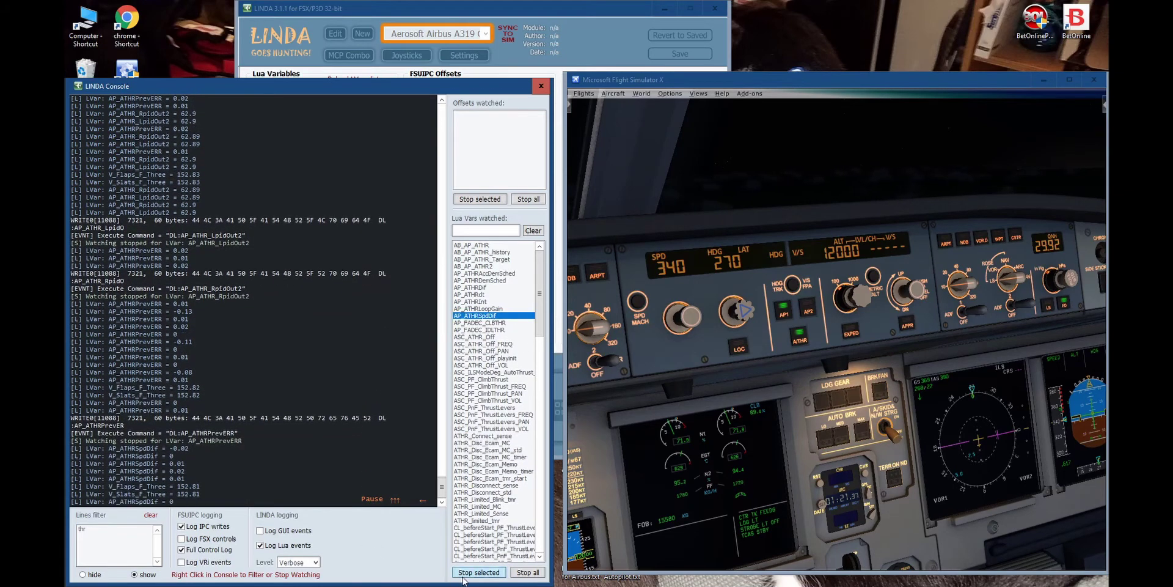
left_click(476, 316)
left_click(465, 572)
- Toggle A/THR off and on again with the reduced watch list, pausing the console to examine the logged changes
left_click(799, 341)
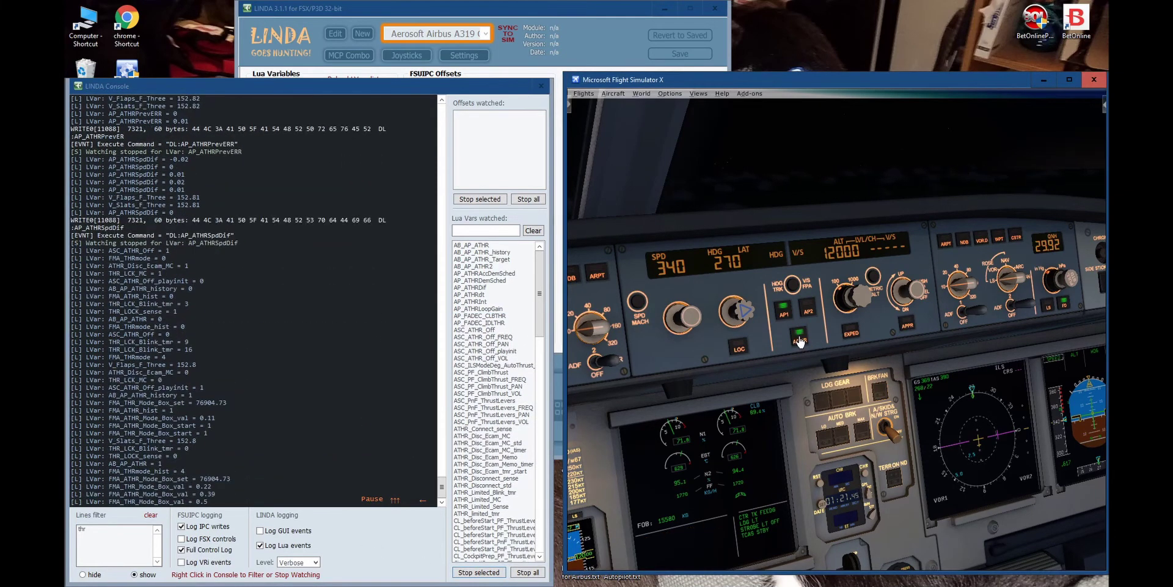
left_click(272, 435)
scroll(443, 408, "up", 3)
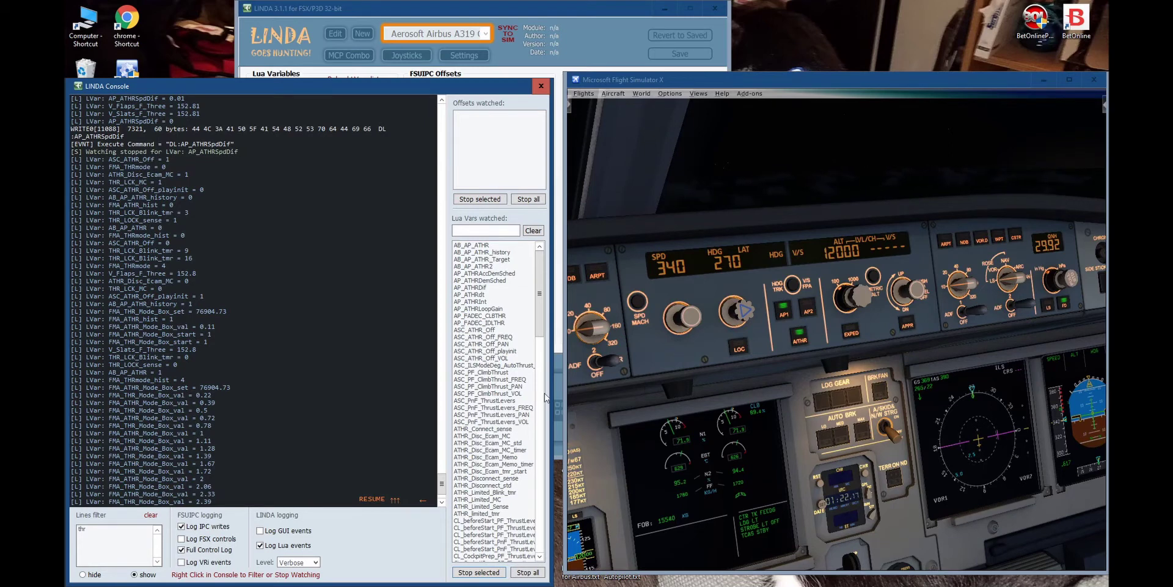
scroll(366, 428, "down", 3)
left_click(800, 342)
left_click(394, 479)
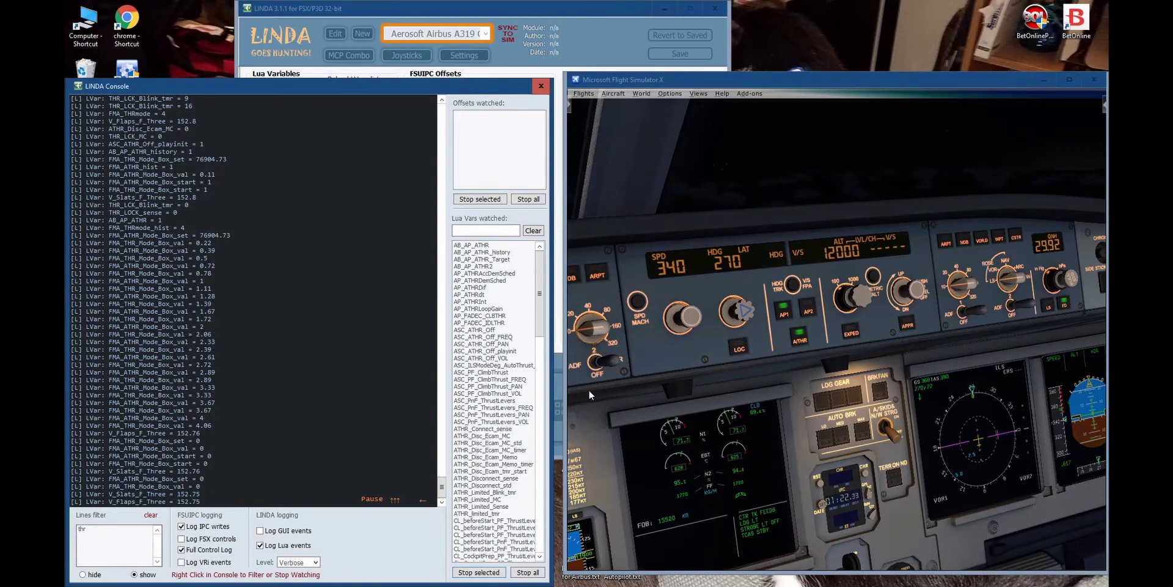
- Stop watching the block of FMA variables from FMA_ATHR_Mode_Box_set through FMA_THRmode_hist
left_click_drag(548, 326, 550, 399)
left_click(475, 340)
left_click(486, 316)
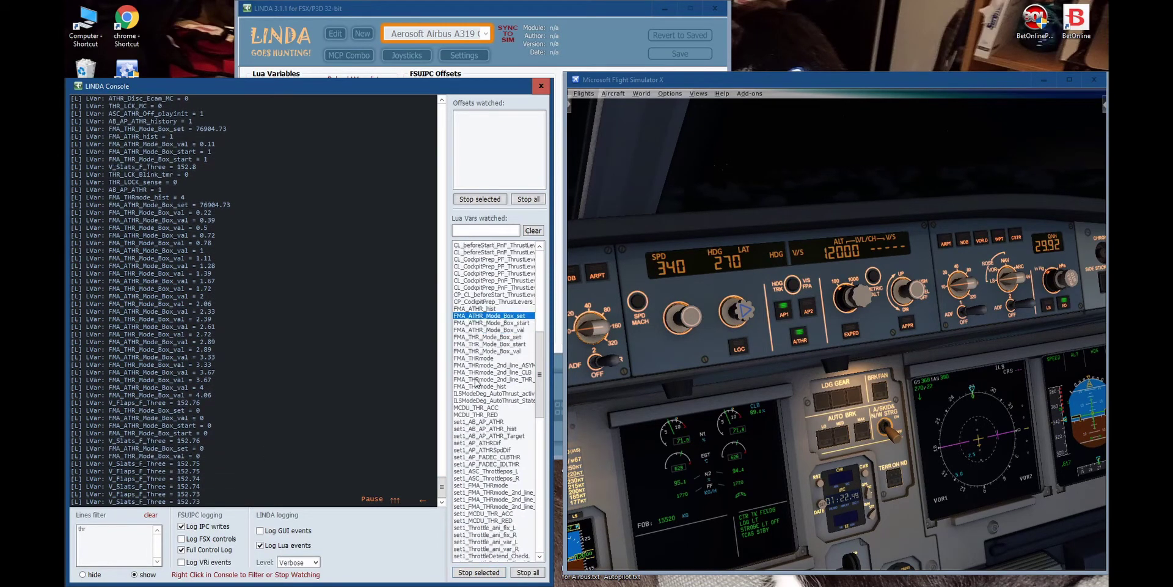
left_click(483, 386, "shift")
left_click(477, 572)
left_click(617, 318)
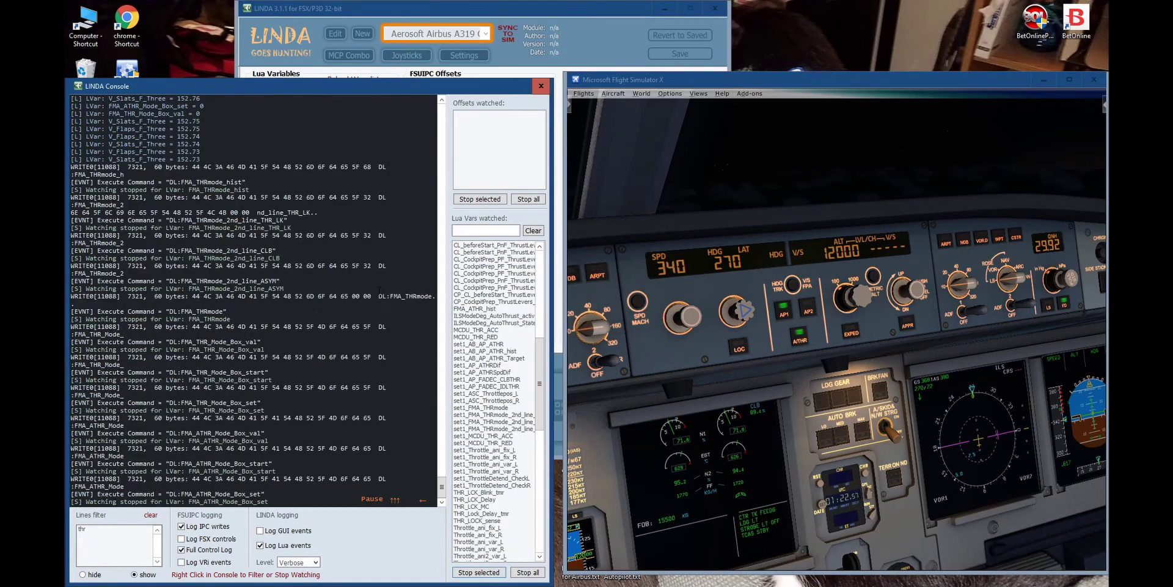
- Stop watching the V_Flaps_F_Three and V_Slats_F_Three variables and resume the console's logging
scroll(444, 483, "up", 10)
scroll(495, 526, "down", 10)
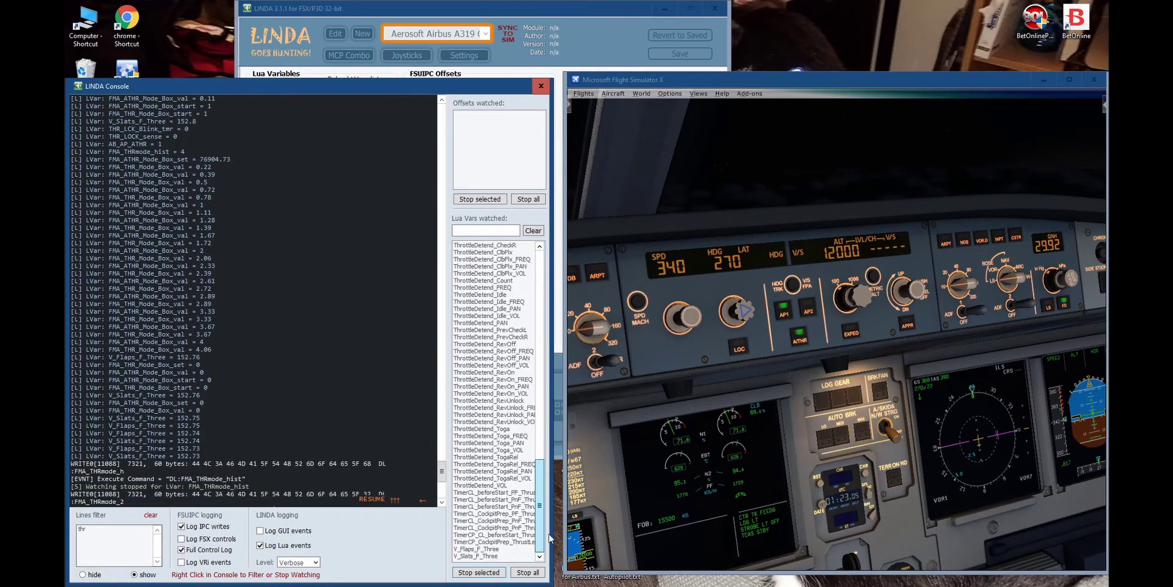
left_click(487, 549)
left_click(489, 556, "shift")
left_click(479, 572)
left_click(372, 499)
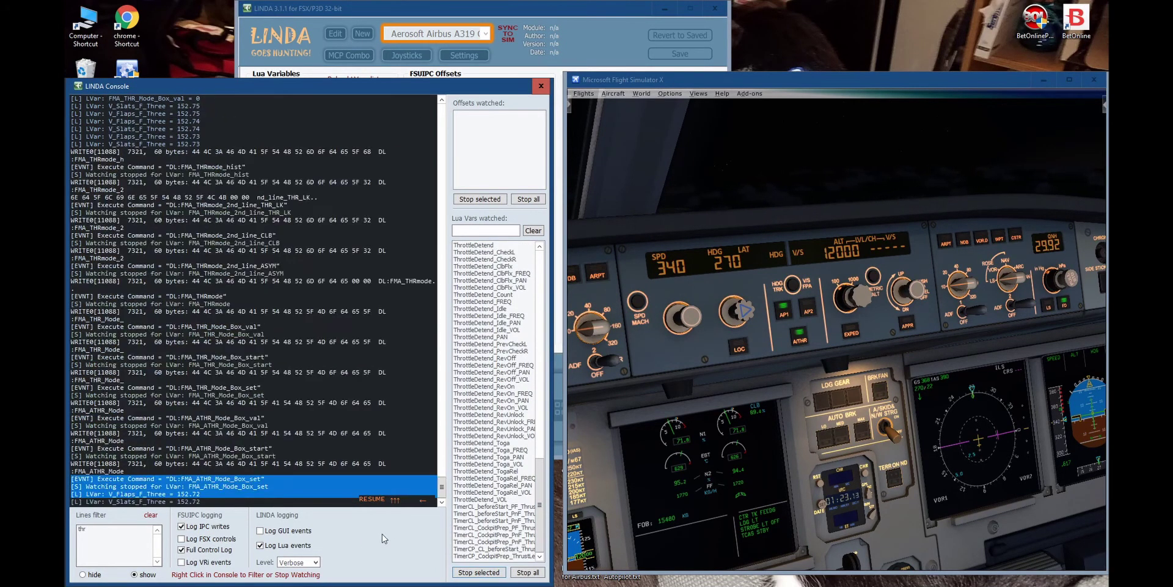
- Switch the A/THR button off and on to log its changes, and stop watching the THR_LCK_Blink_tmr variable
left_click(801, 340)
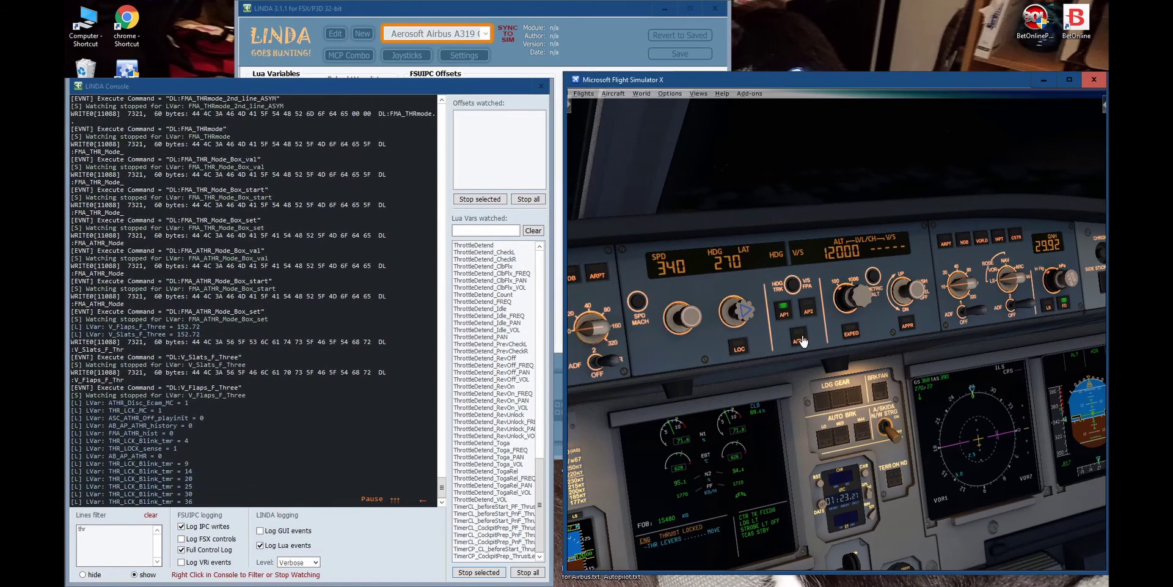
left_click_drag(542, 480, 544, 415)
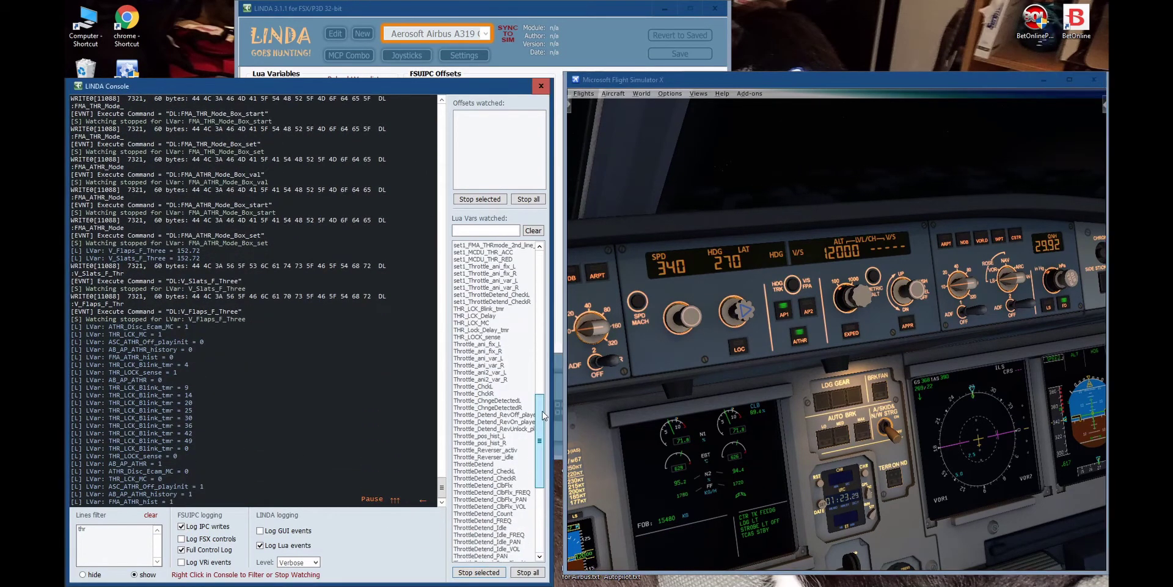
left_click(482, 309)
left_click(479, 572)
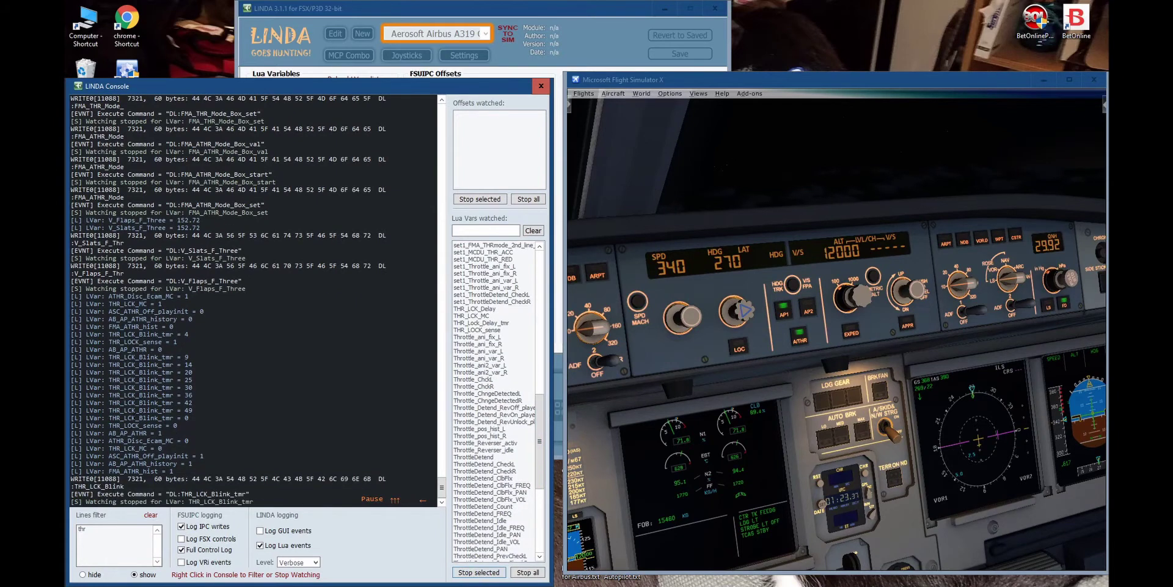
- Toggle the A/THR button off and on repeatedly to log its changes, and pause the console's logging
left_click(431, 494)
left_click(802, 343)
left_click(802, 345)
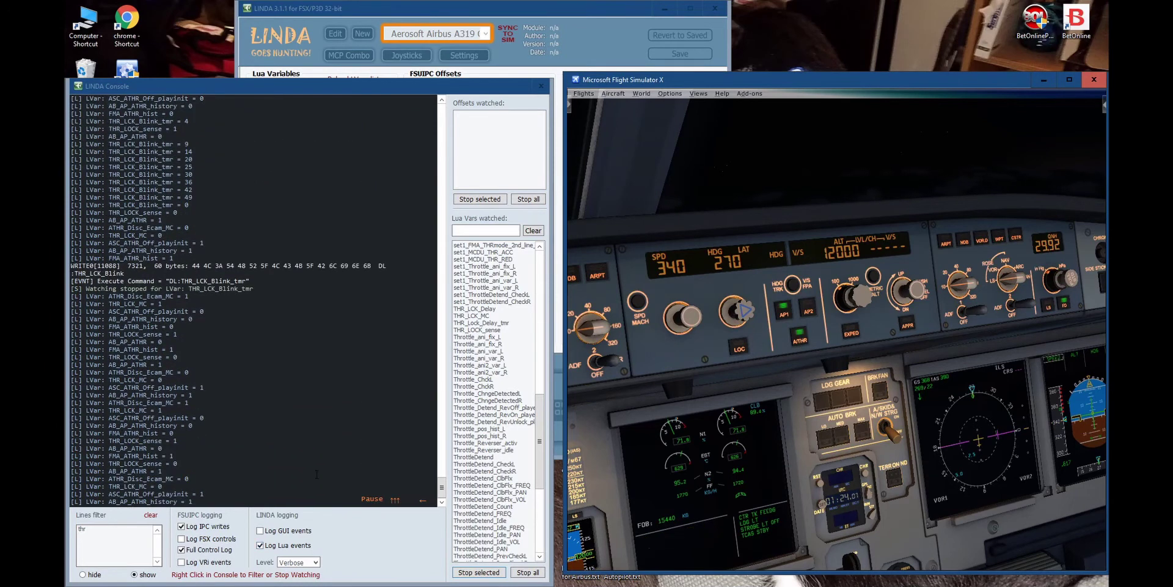
left_click(374, 499)
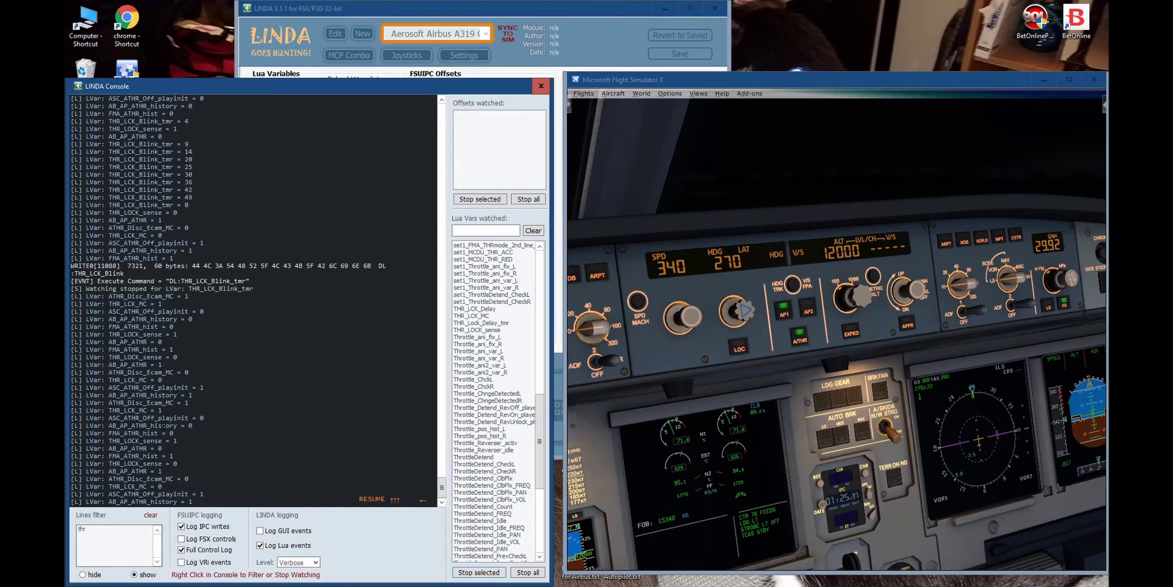
- Copy the AB_AP_ATHR = 1 log line into the notes under the heading "****Auto Thottle" and extend it with "or 0 on/off toggle"
left_click_drag(162, 364, 86, 364)
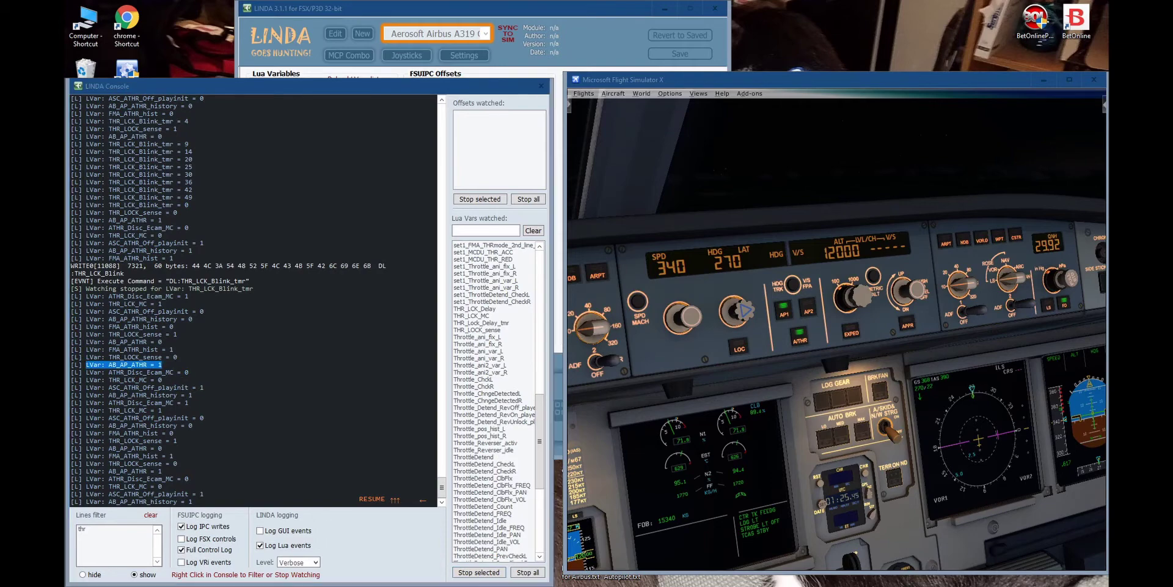
key("alt+Tab")
scroll(736, 498, "down", 1)
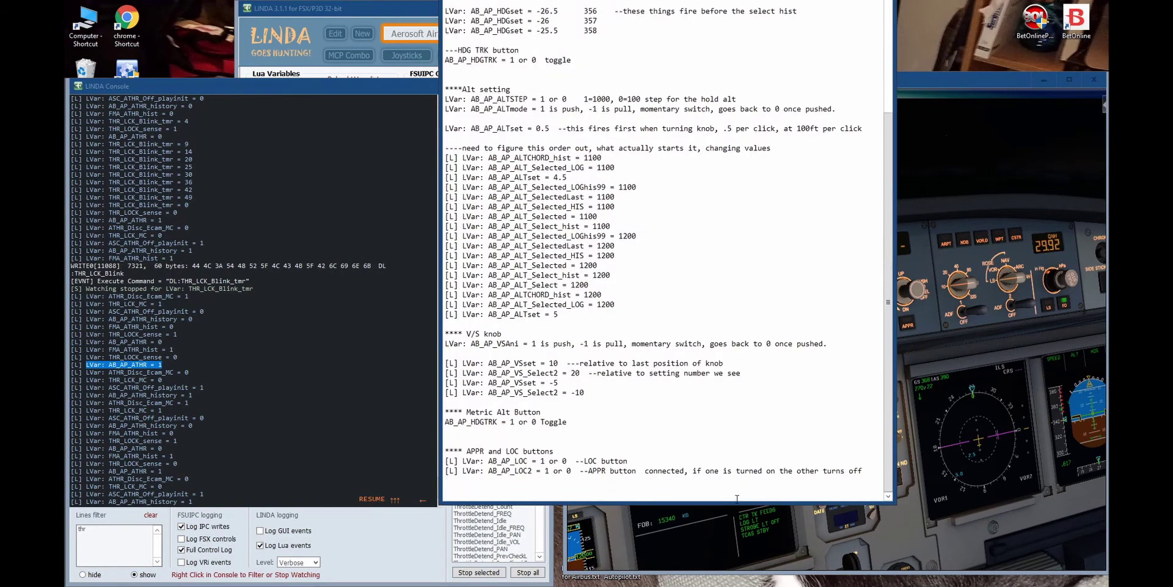
type("****Auto Thottle")
key("Return")
type("LVar: AB_AP_ATHR = 1")
type("or 0 ")
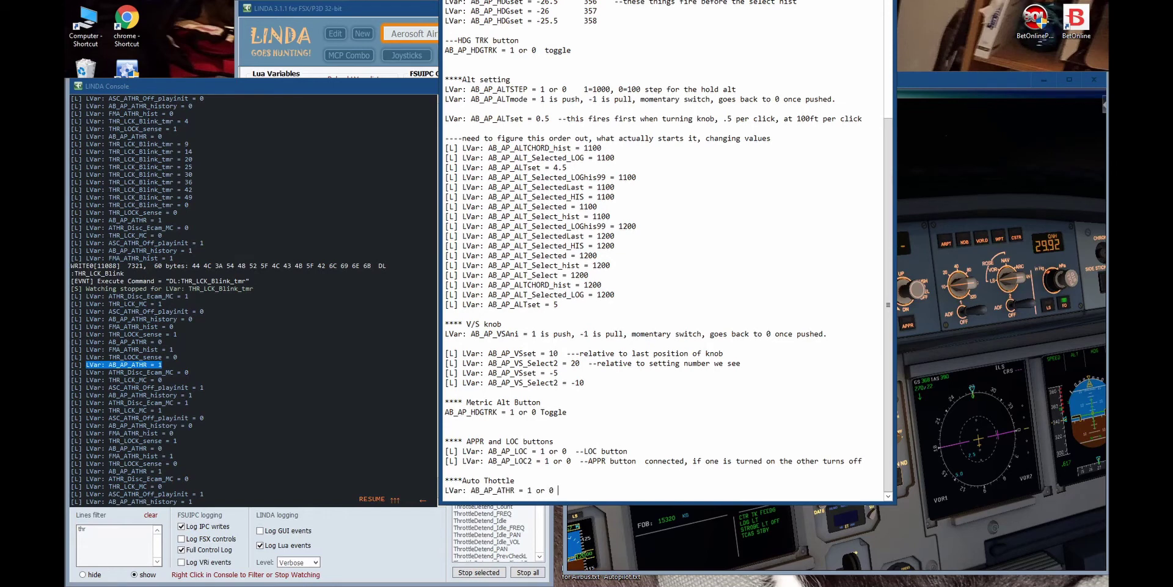
type("on/off momentary")
- Return to the simulator, inspect the throttle pedestal and switch to the FCU view, and resume the console's logging
key("alt+Tab")
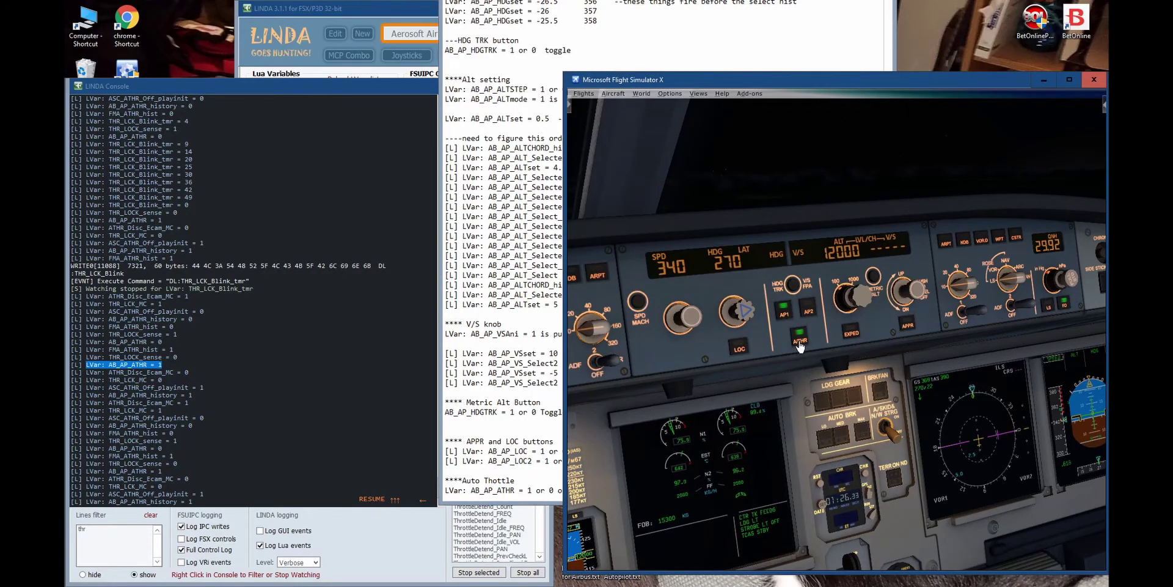
middle_click(799, 347)
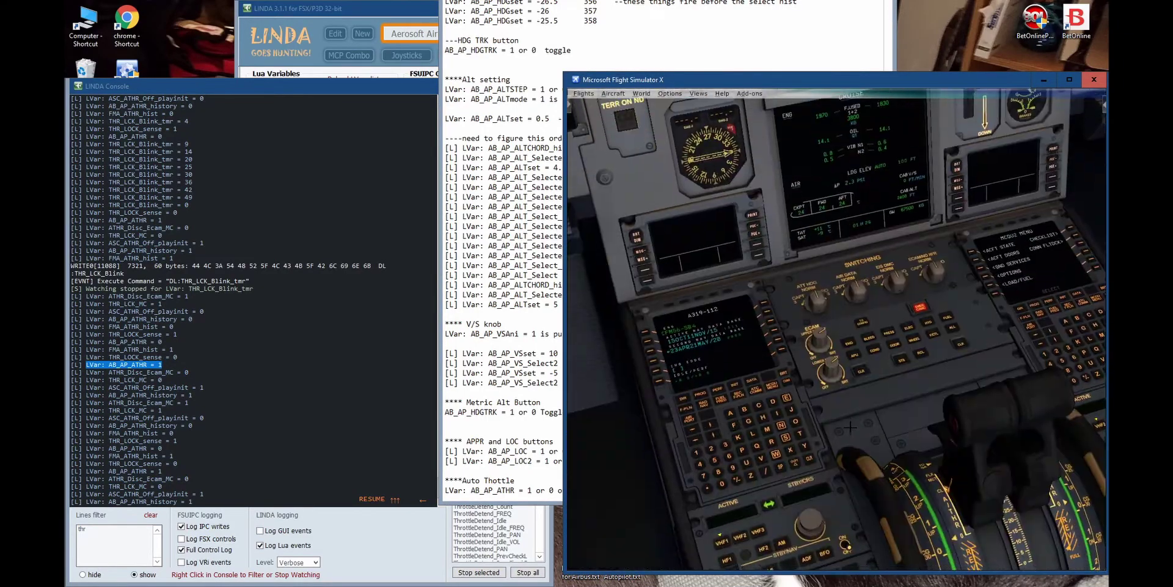
key("a")
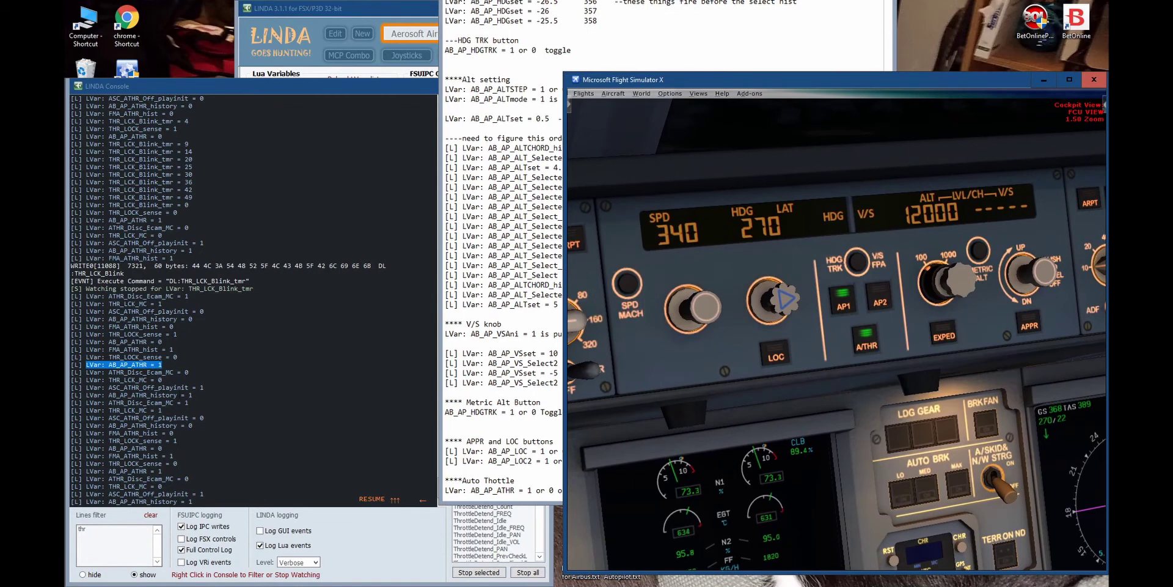
left_click(372, 499)
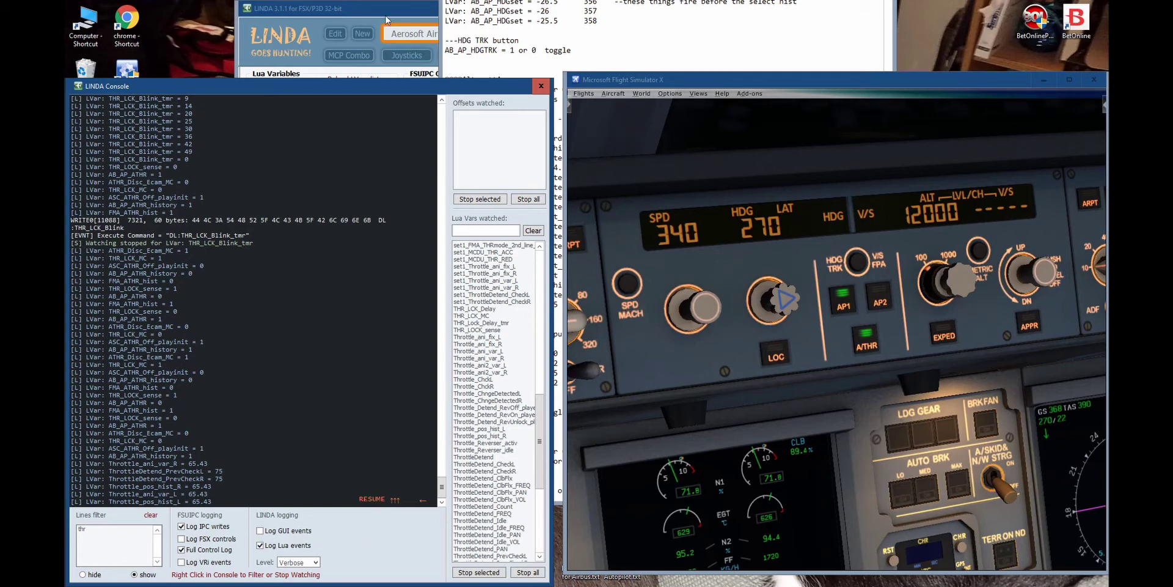
- Filter LINDA's Lua variables by ap1 and start watching all matching variables
left_click(457, 9)
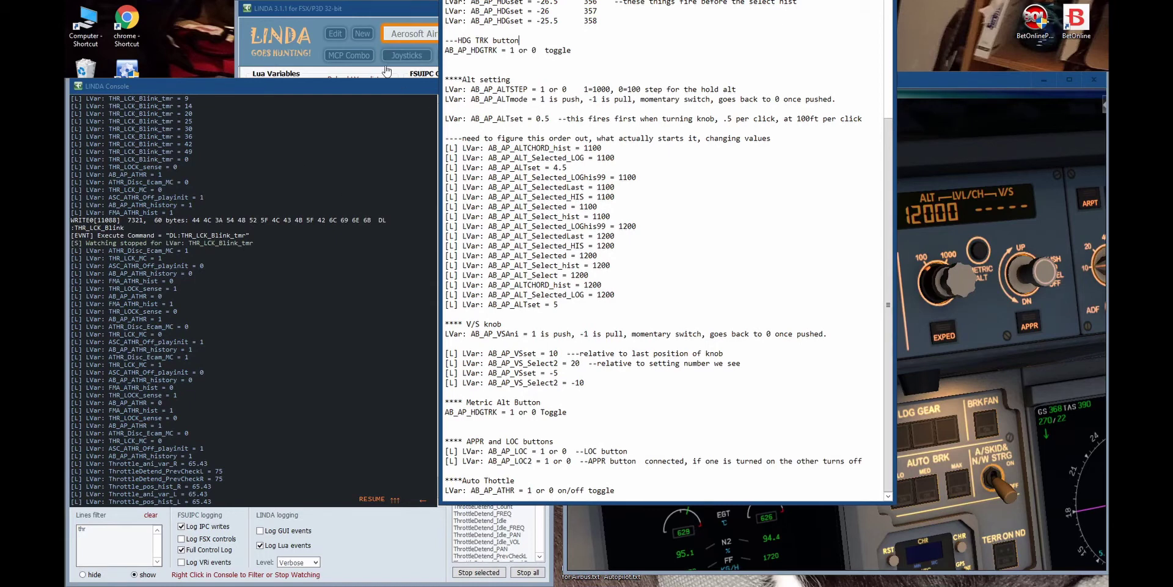
left_click(344, 9)
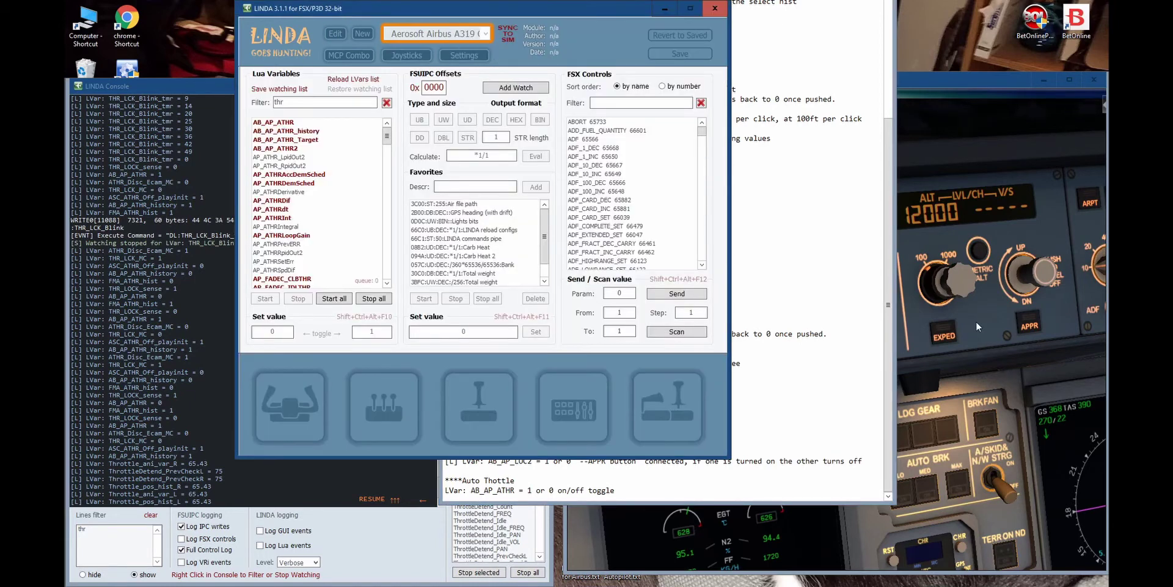
left_click_drag(297, 99, 265, 86)
type("ap")
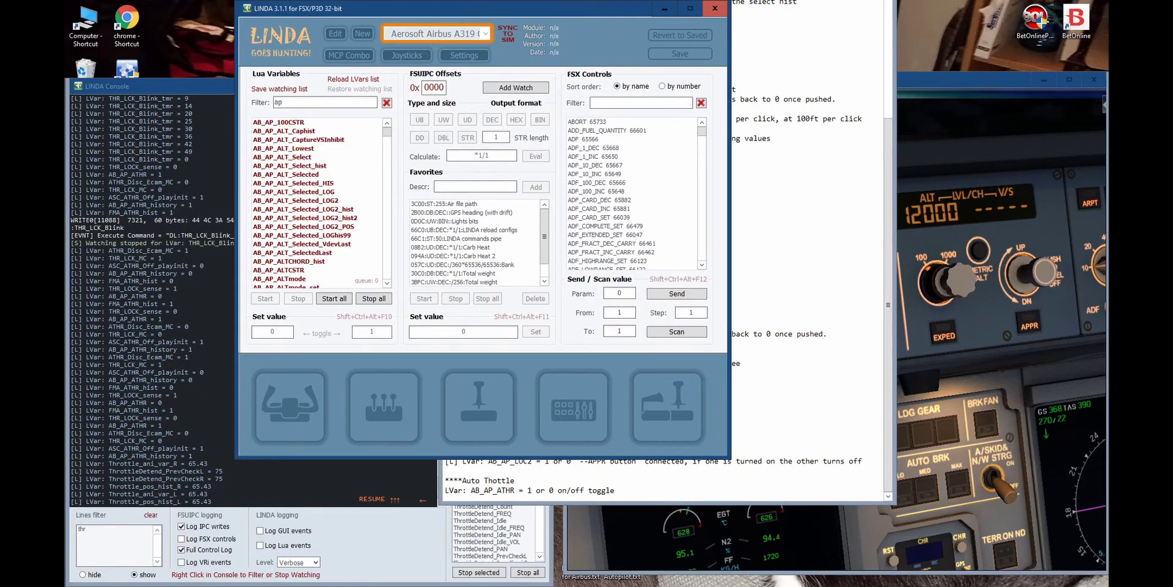
type("1")
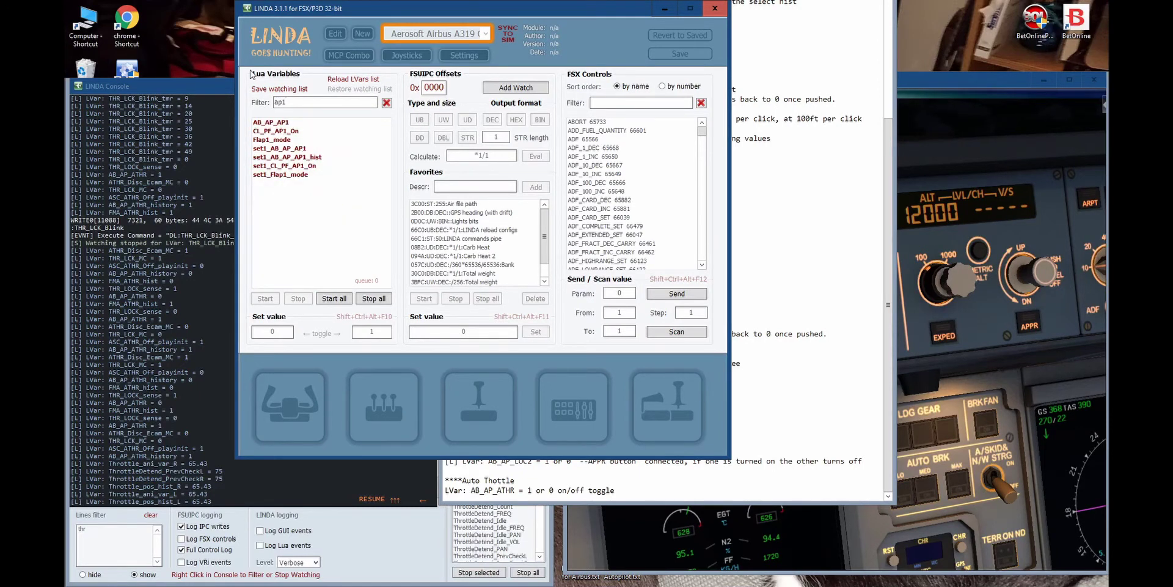
left_click(343, 299)
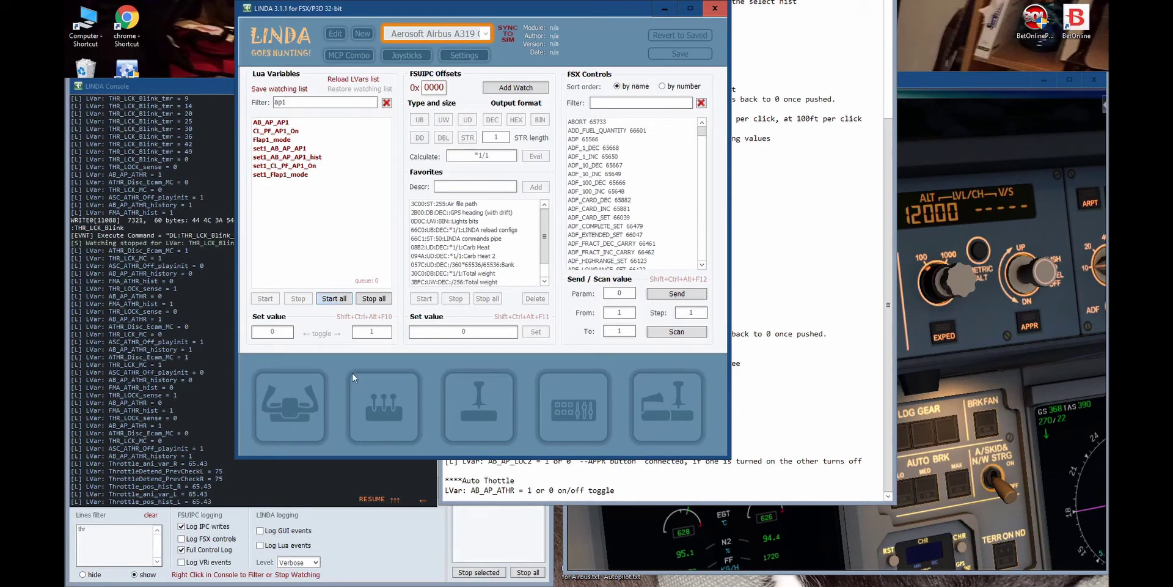
- Filter the Lua variables by ap2, start watching all matches and check the console's watch list
double_click(284, 102)
type("ap2")
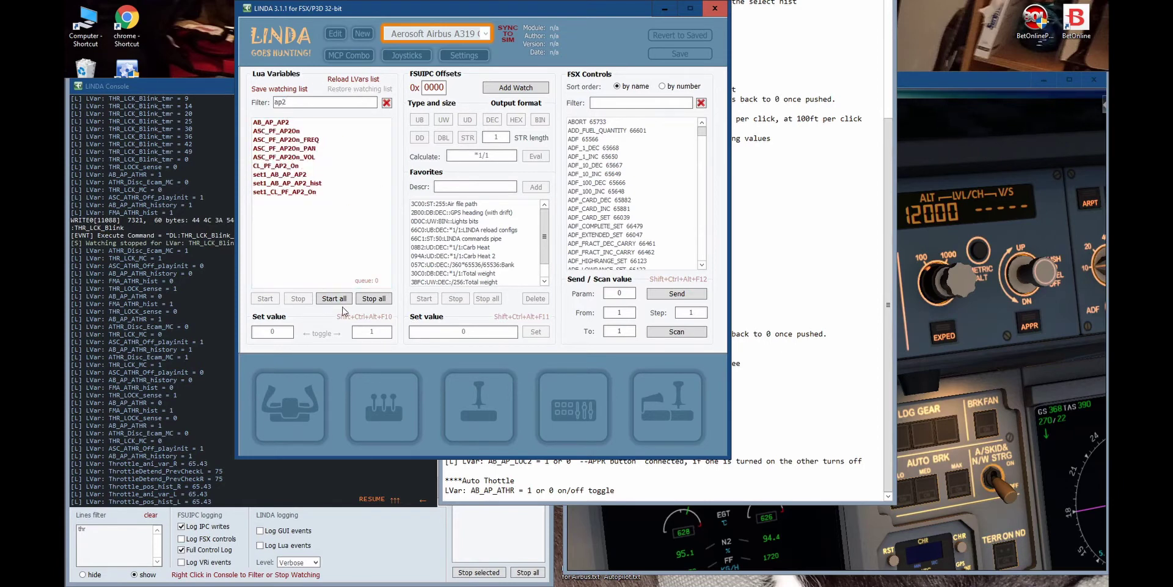
left_click(340, 299)
left_click(454, 575)
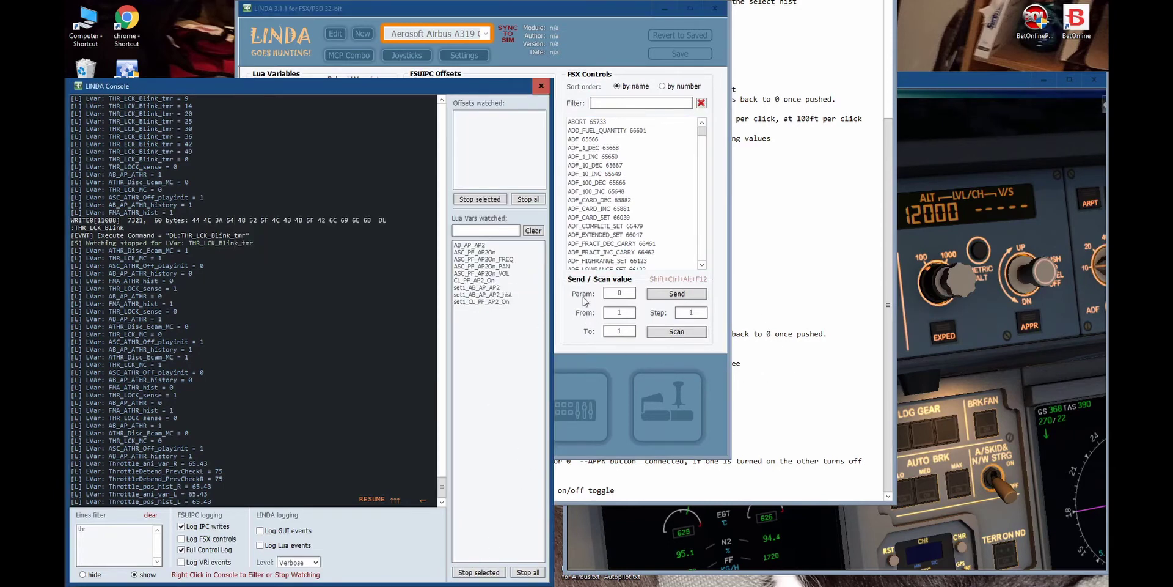
- Move the LINDA window beside the console, filter the Lua variables by _ap and start watching all matches
left_click(331, 37)
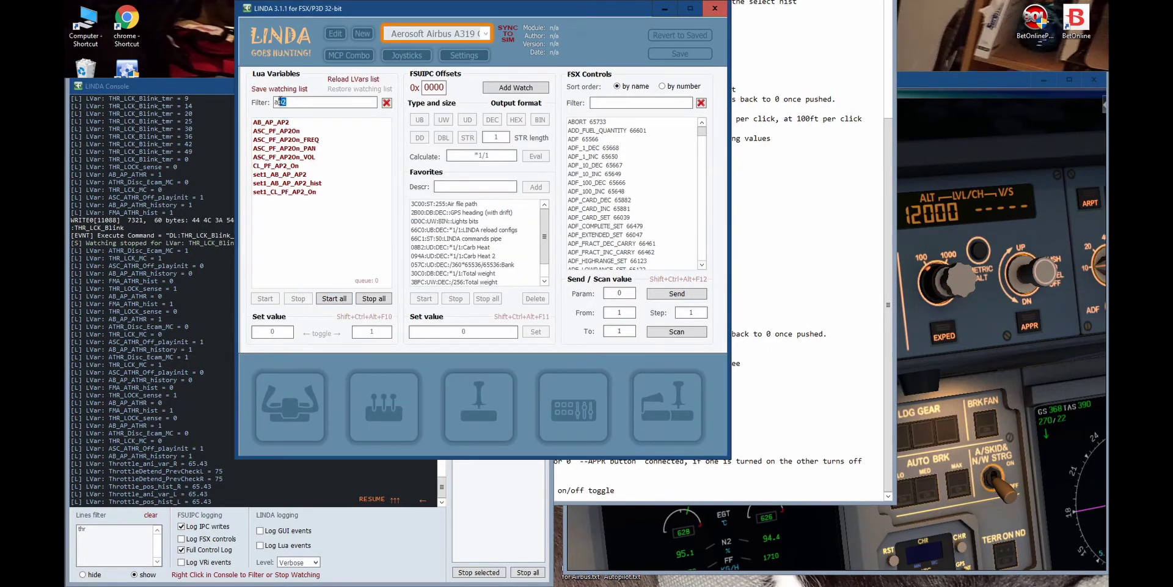
double_click(281, 102)
key("BackSpace")
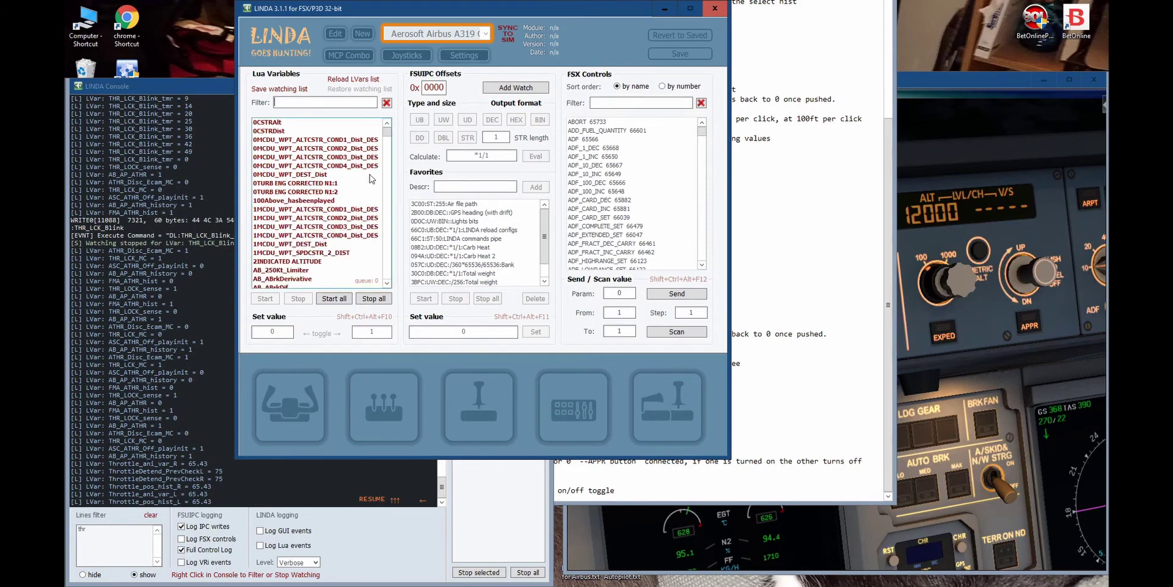
left_click_drag(404, 13, 753, 42)
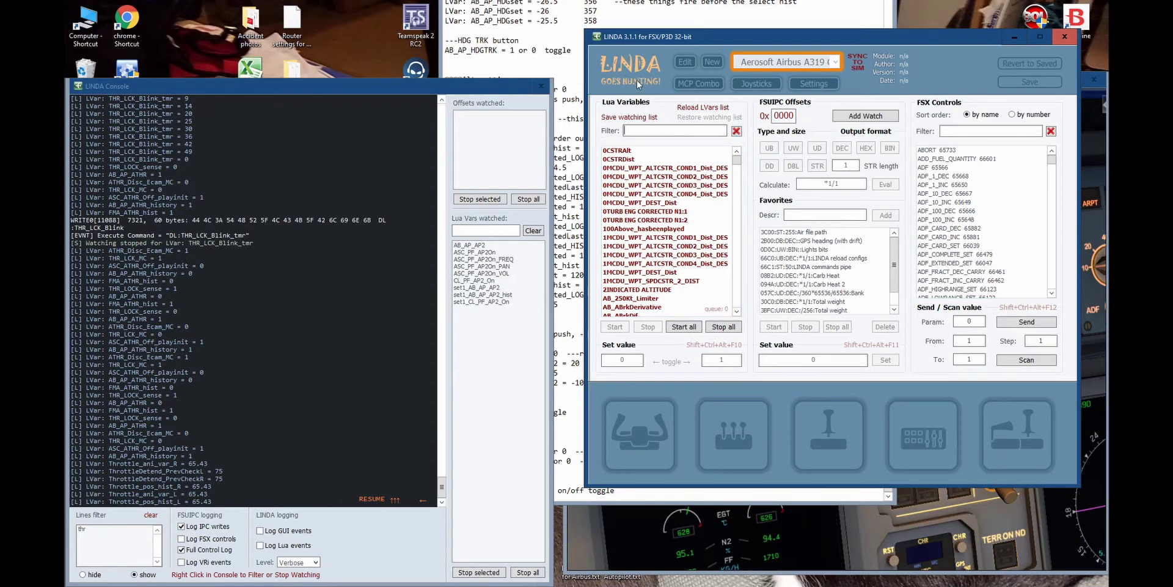
type("_ap")
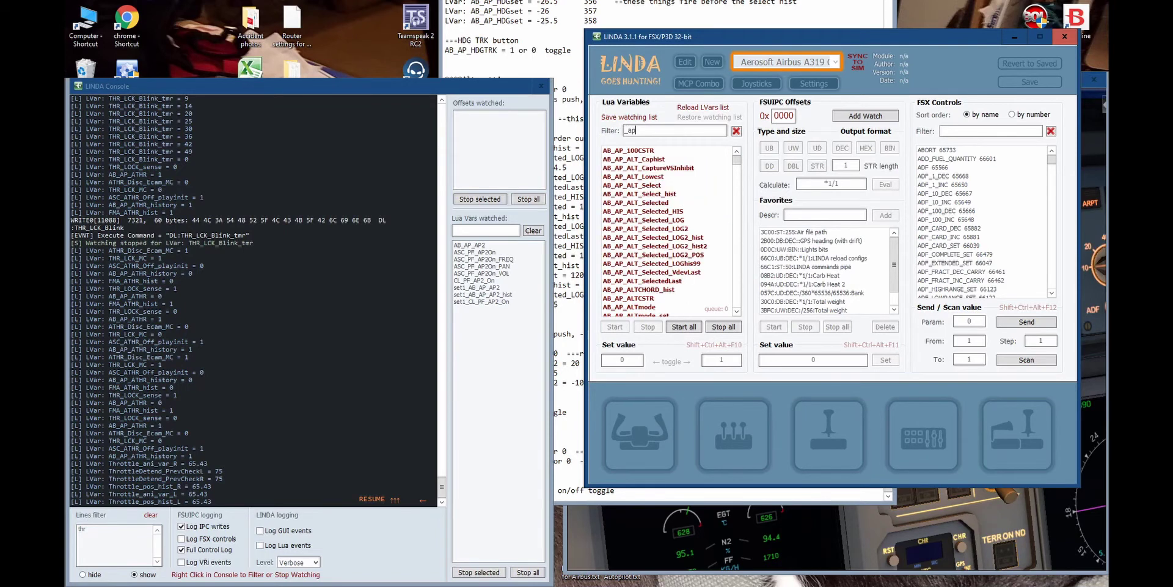
left_click(697, 328)
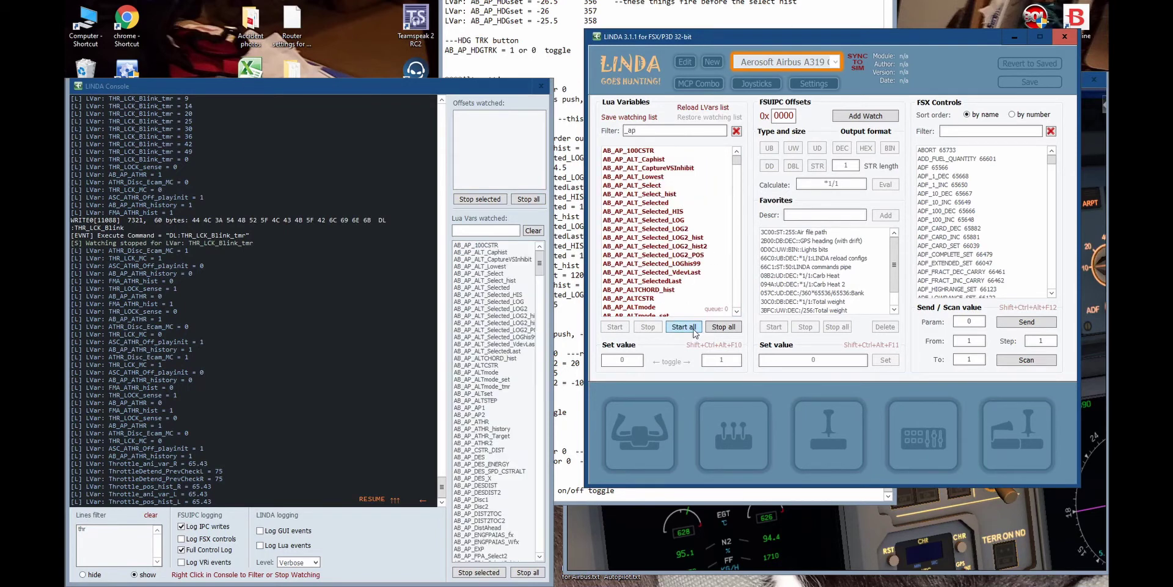
- Replace the console's lines filter with ap1 and ap2 on separate lines
left_click(539, 264)
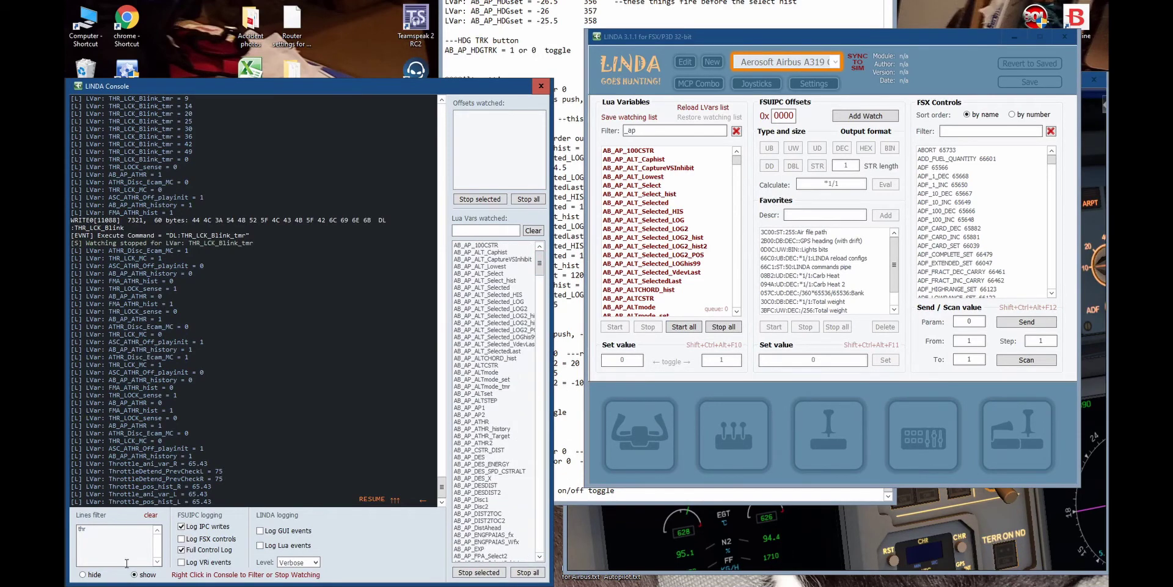
left_click_drag(101, 530, 78, 529)
type("ap1")
key("Return")
type("ap")
- Move the LINDA window back behind the console and resume logging with Lua events enabled
left_click_drag(792, 44, 480, 32)
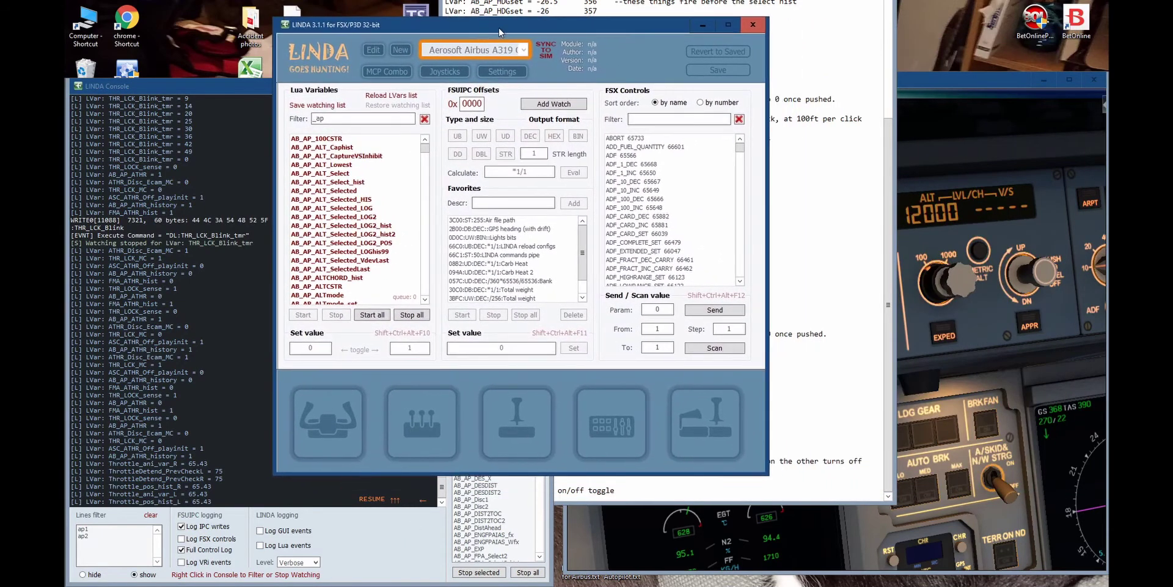
left_click(786, 52)
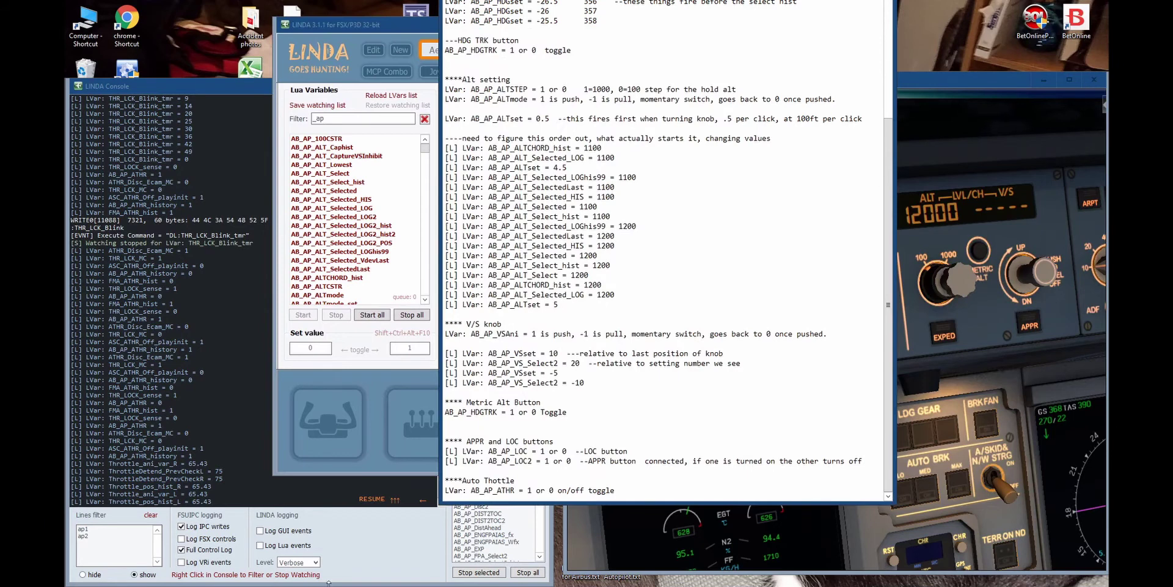
left_click(335, 525)
left_click(271, 547)
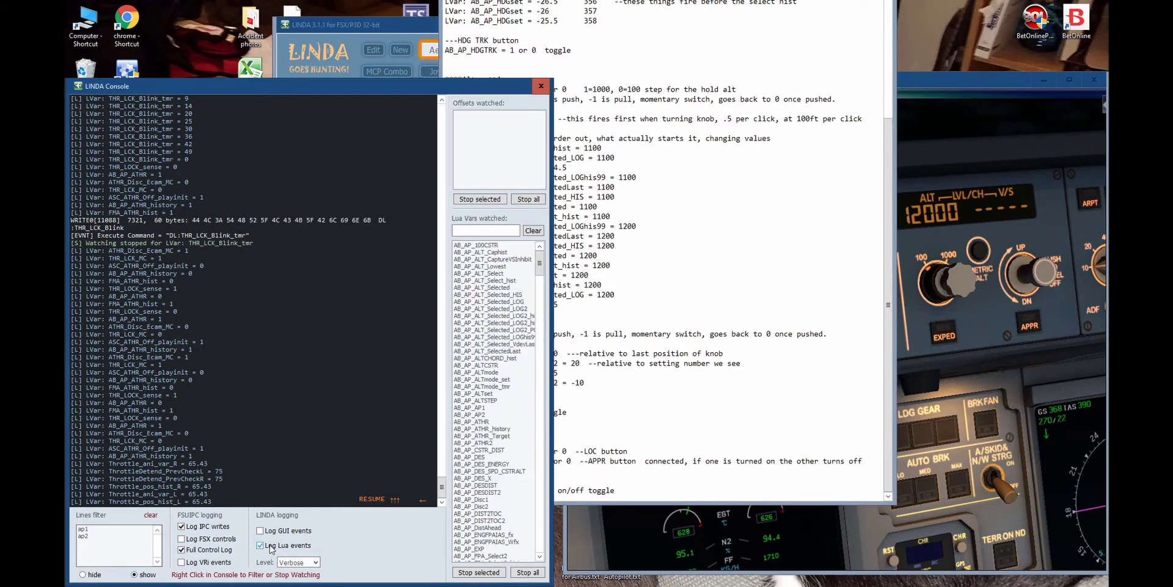
left_click(371, 498)
- Toggle AP1 off and on, and switch to AP2 and back to AP1 in the simulator to log the changes
left_click(956, 158)
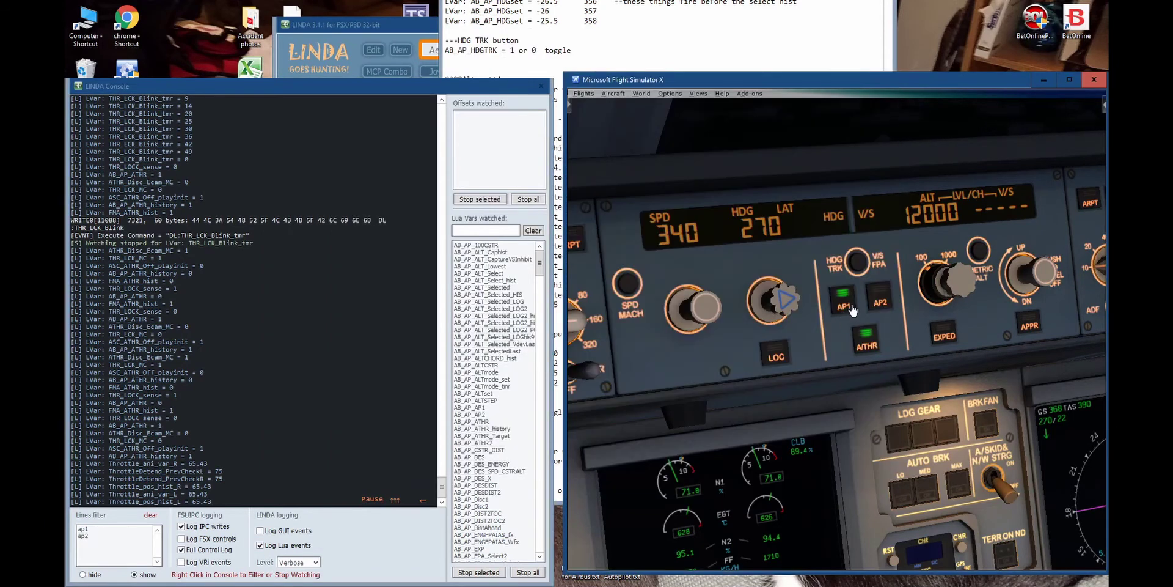
left_click(843, 303)
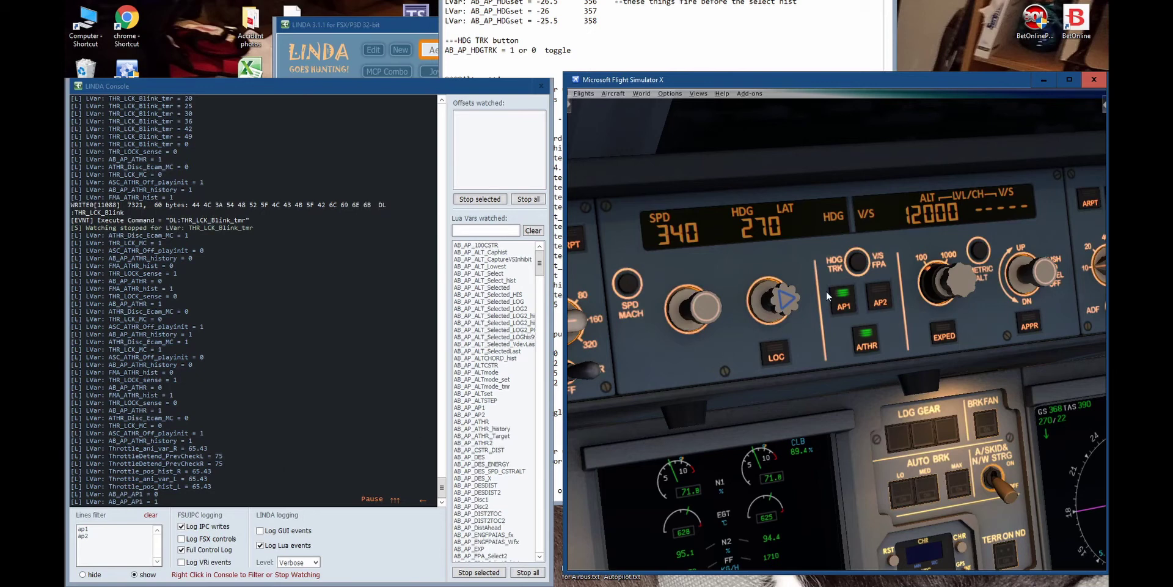
left_click(881, 302)
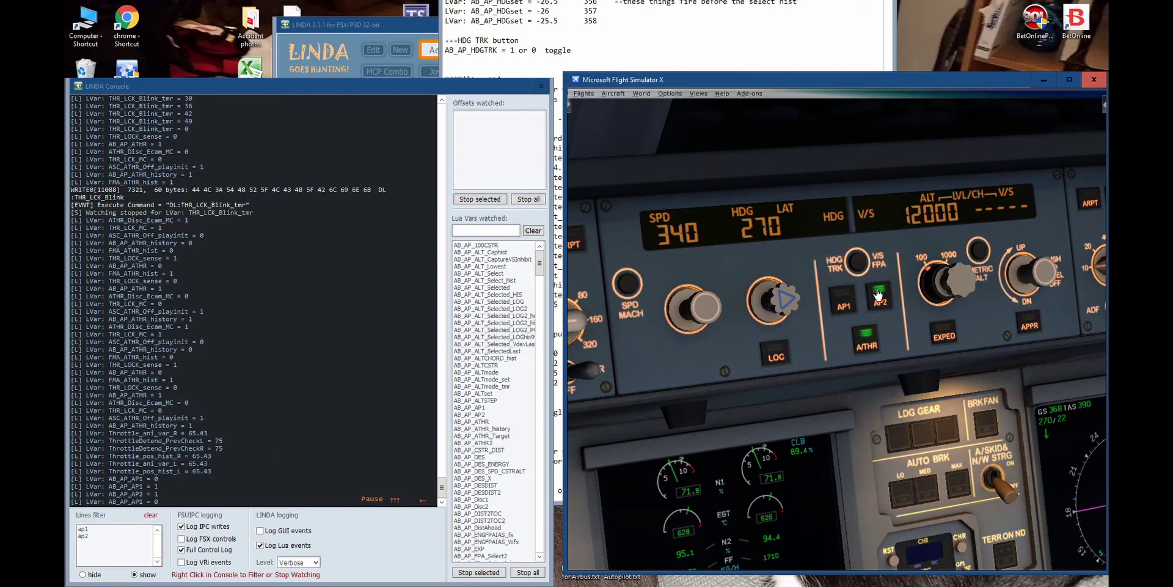
left_click(878, 298)
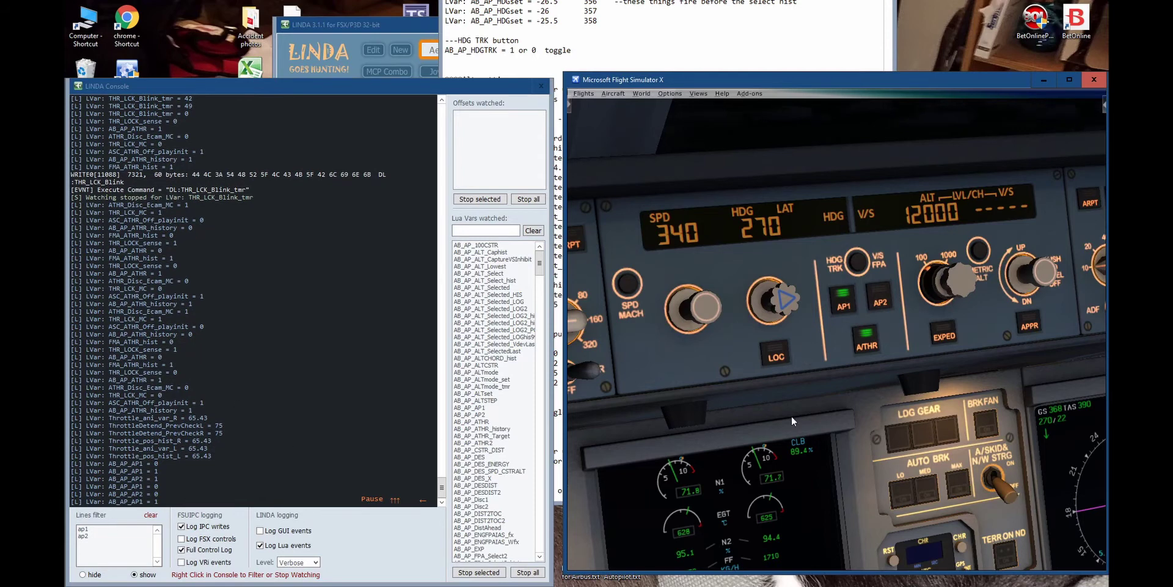
- Switch on APPR, engage AP2 alongside AP1, and switch APPR off again to log the changes
left_click(1031, 330)
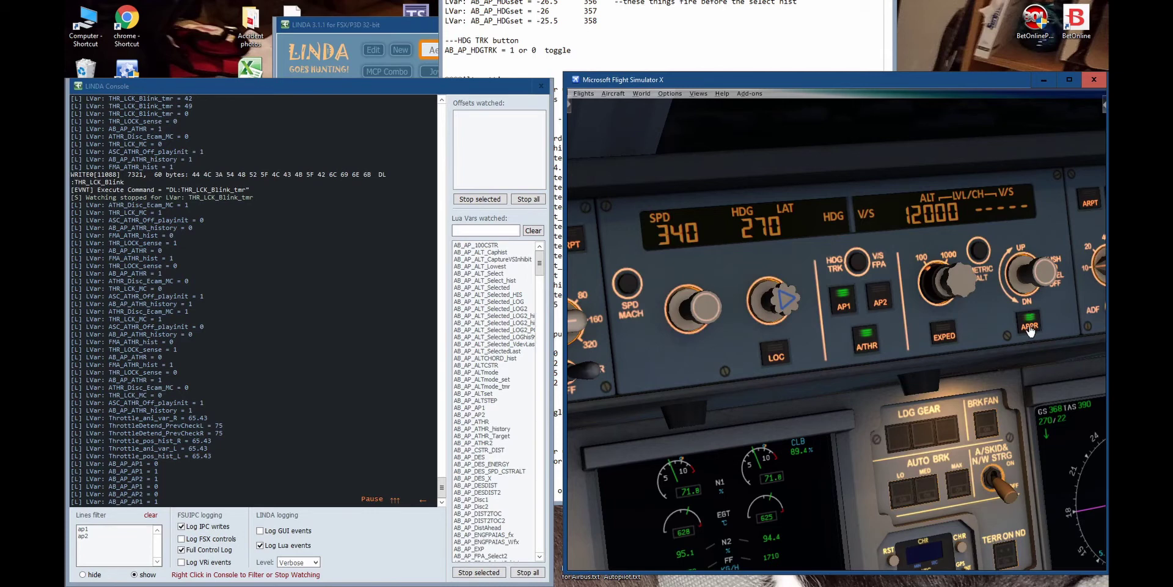
left_click(880, 303)
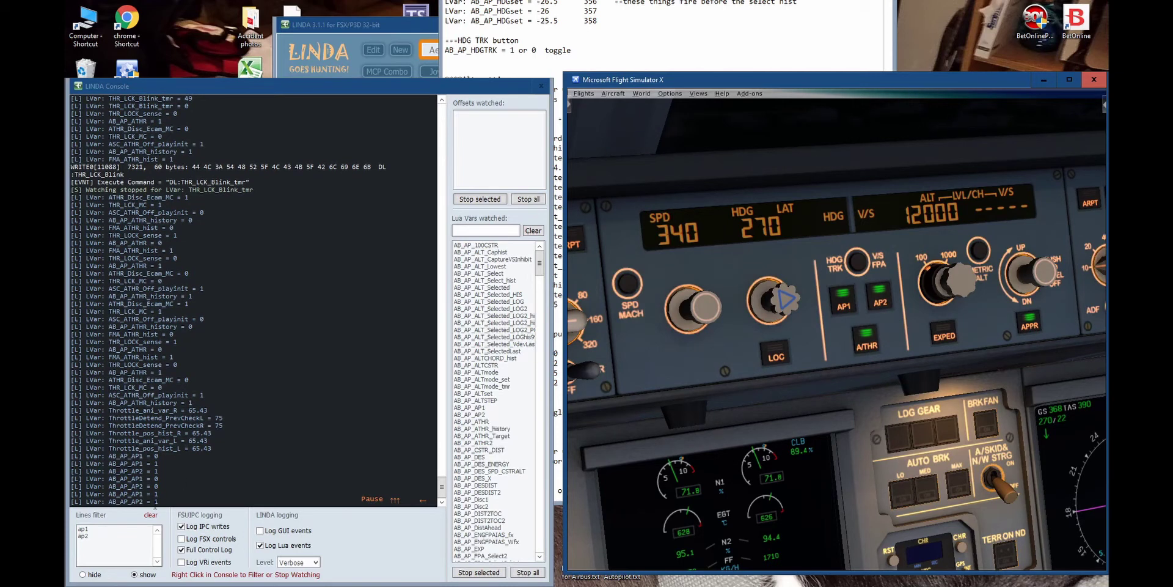
left_click(1031, 328)
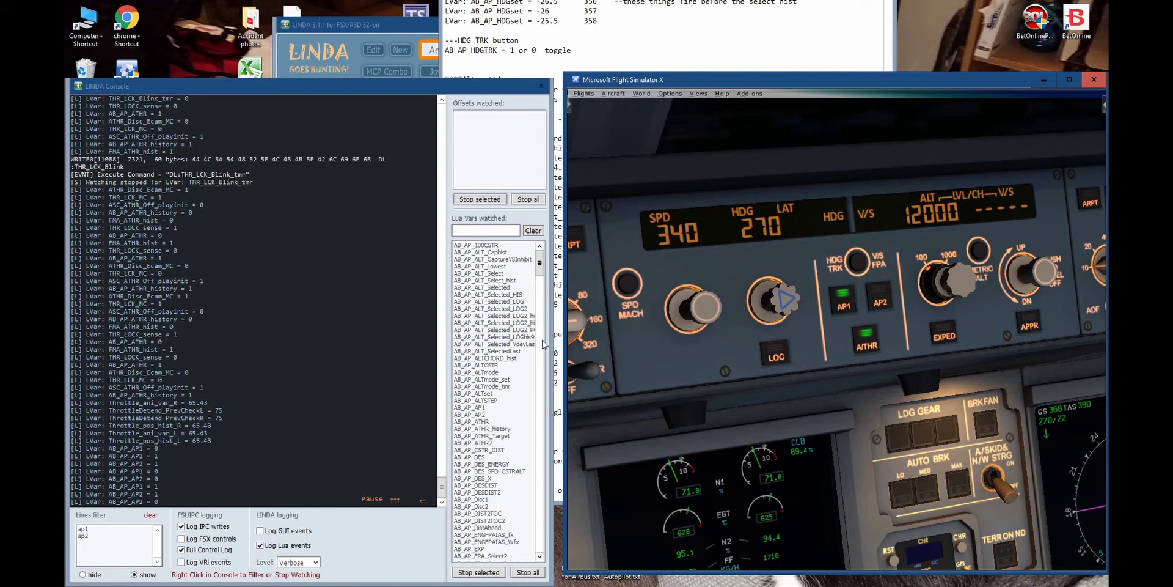
- Look through the console's list of watched variables and try the EXPED button in the simulator
left_click_drag(540, 271, 546, 328)
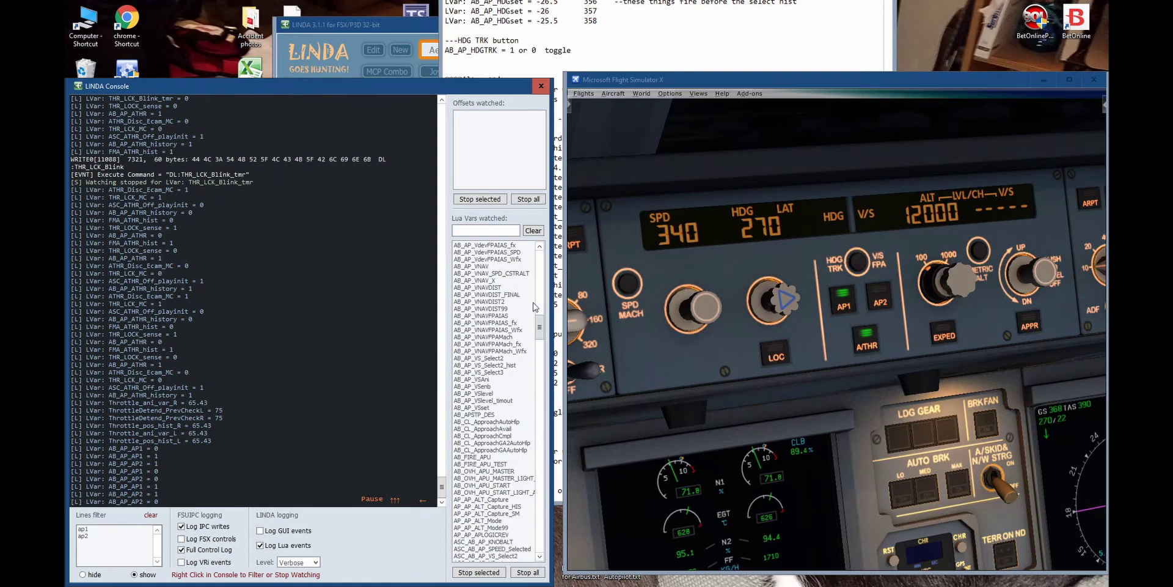
left_click_drag(540, 331, 539, 263)
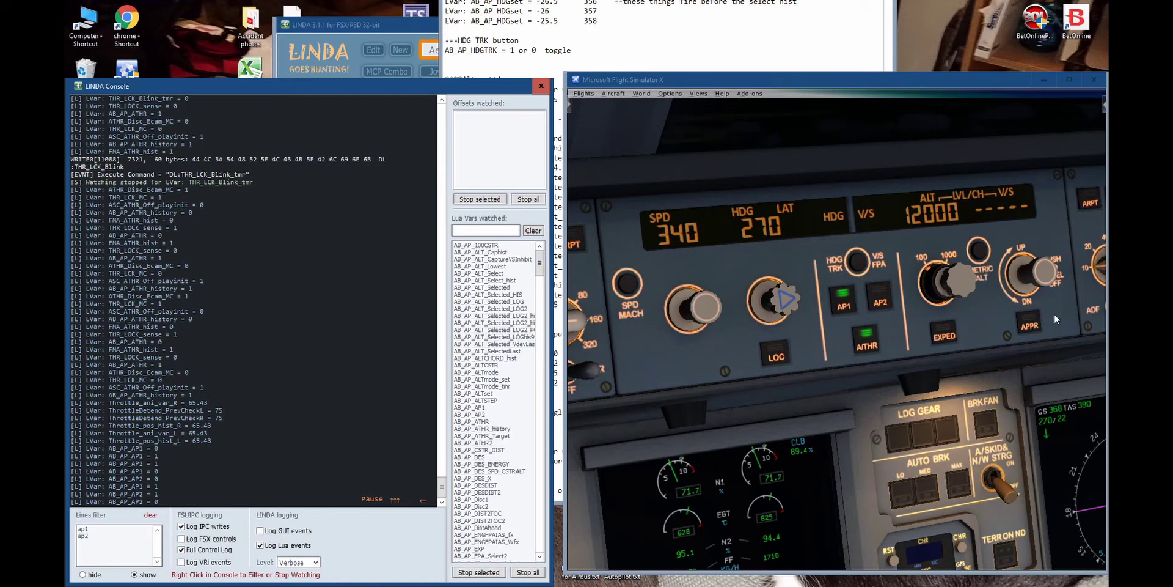
left_click(944, 337)
right_click(944, 336)
key("Escape")
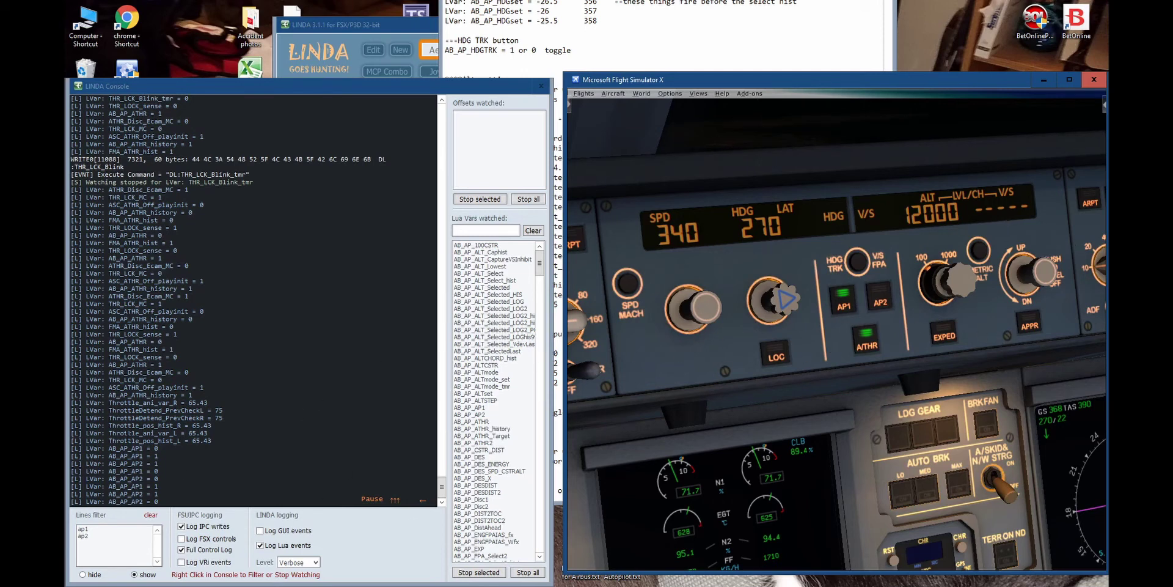
- Copy the logged AB_AP_AP1 and AB_AP_AP2 lines at the end of the LINDA console log
left_click(688, 31)
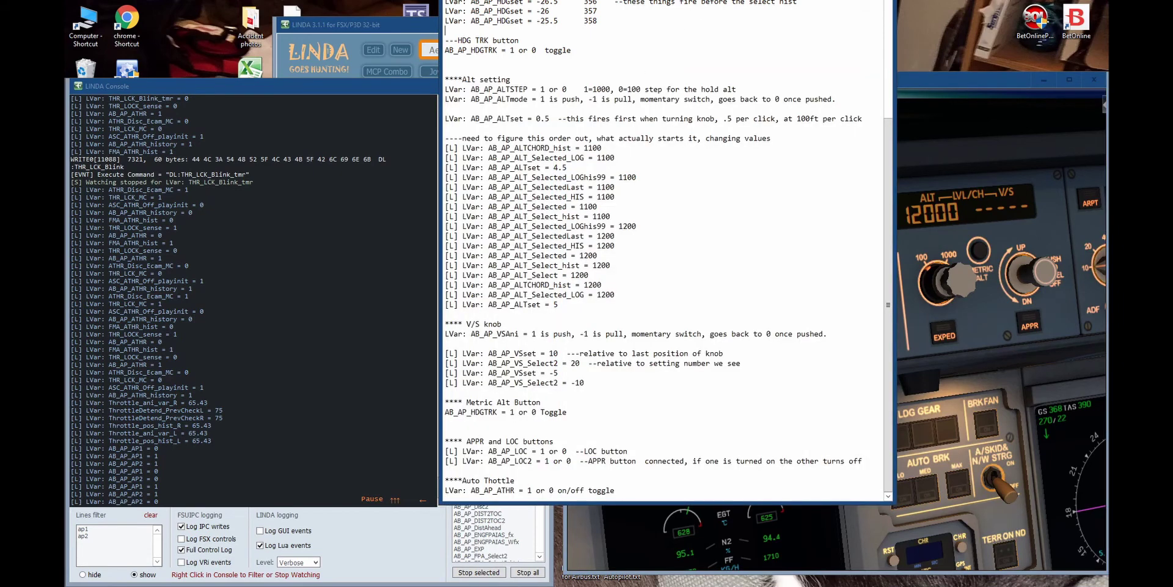
left_click(72, 500)
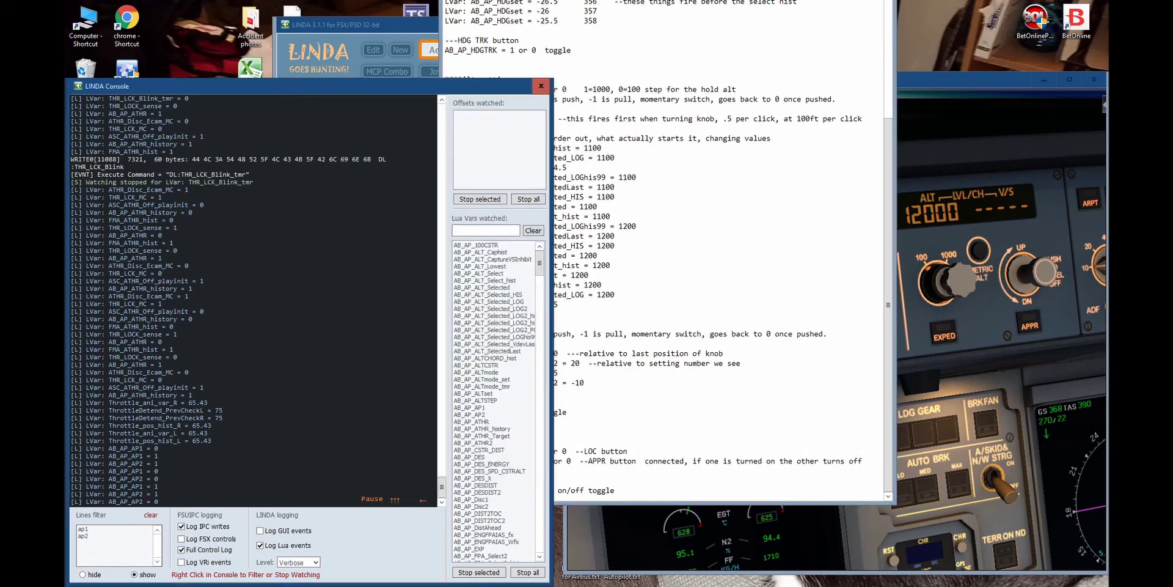
left_click_drag(72, 500, 108, 464)
left_click(109, 464)
left_click_drag(160, 495, 335, 499)
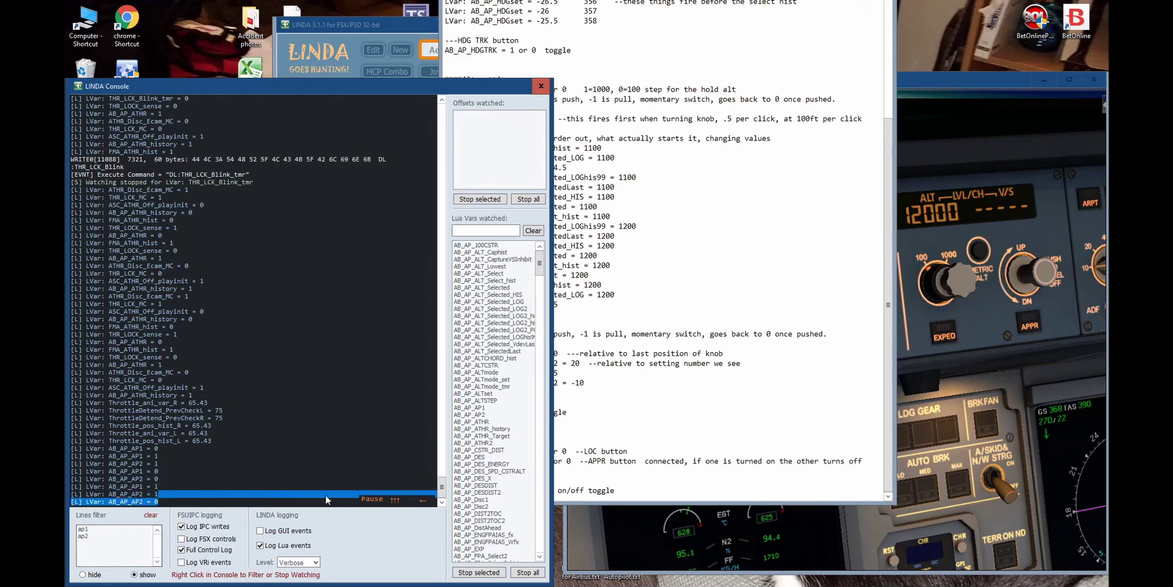
left_click(335, 500)
left_click_drag(159, 493, 72, 449)
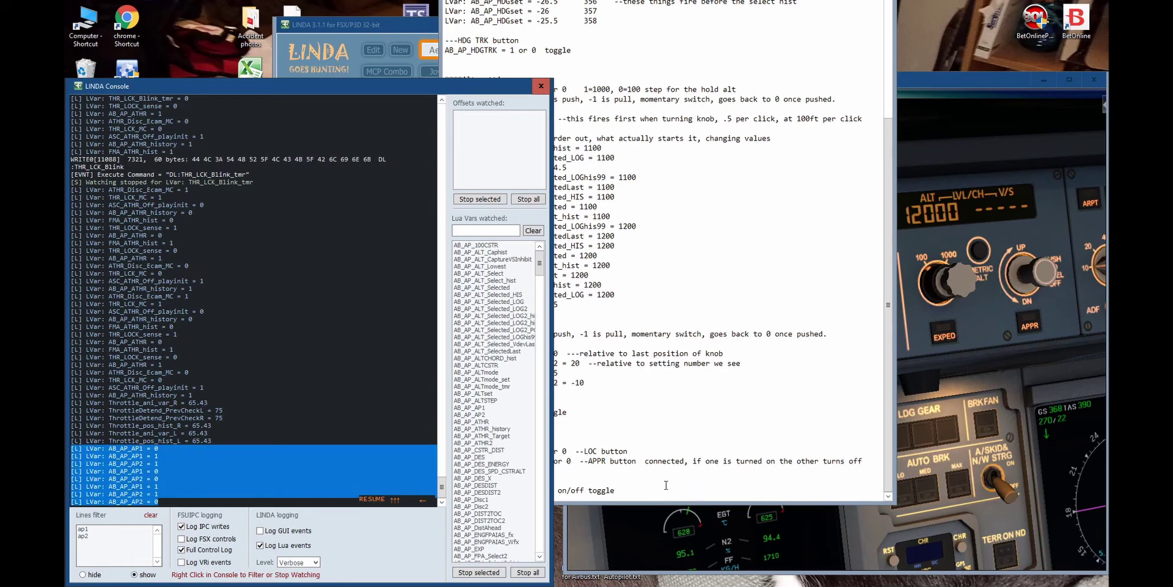
- Add the heading "**** Auto pilot 1 and/or 2" below the Auto Thottle entry in the LVARS Autopilot notes
left_click(683, 498)
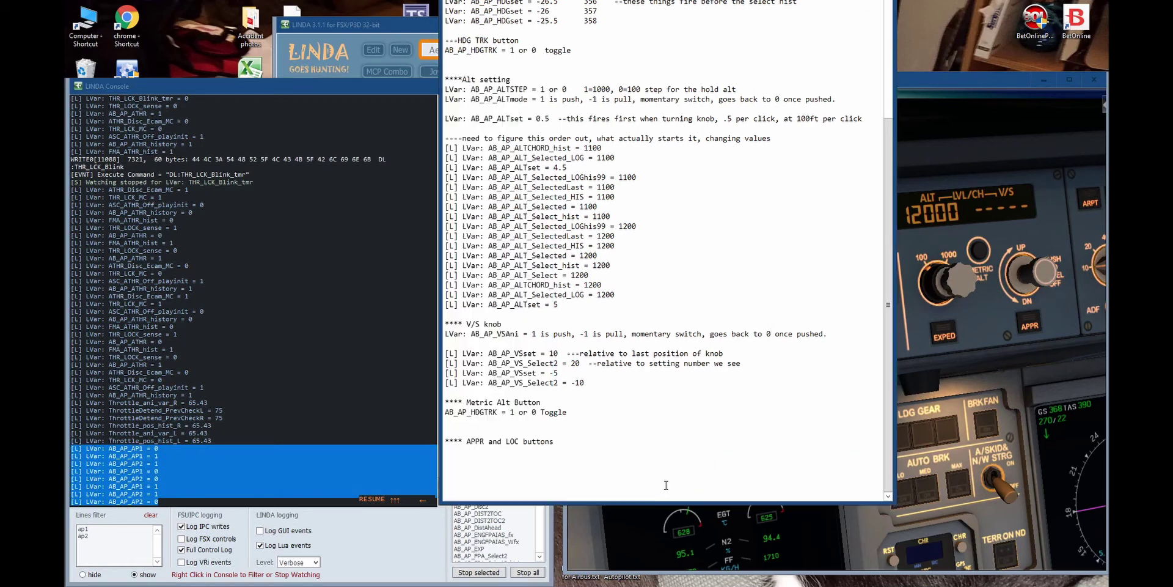
left_click(636, 489)
key("Return")
key("Return")
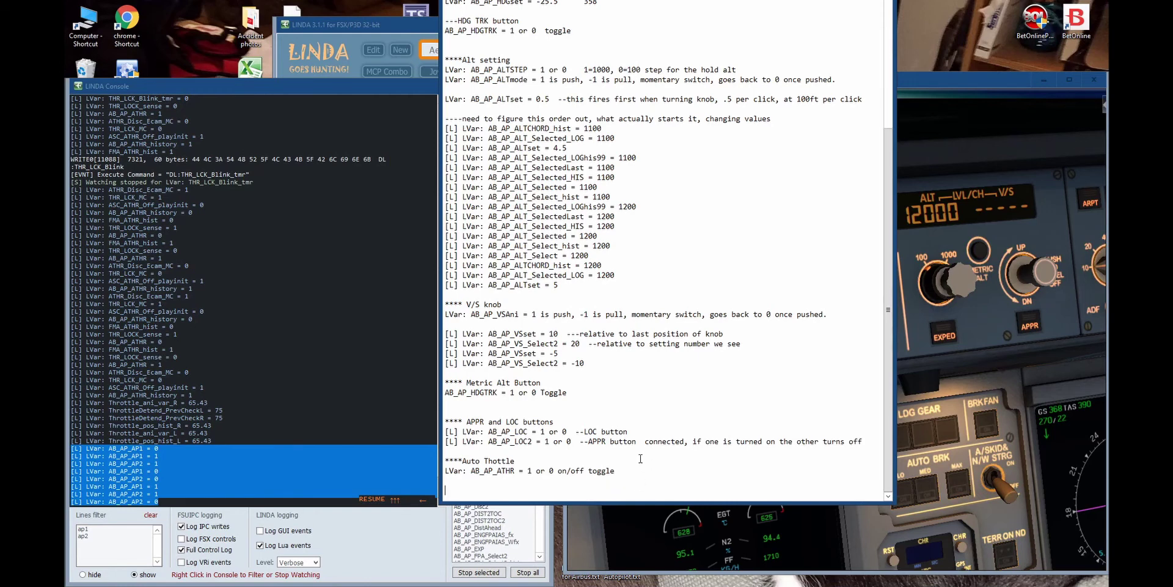
type("**** Auto pilot 1 and/or 2")
key("Return")
- Paste the AP1 and AP2 lines under the heading and note "if one on other is off, unless APPR button is pushed then both light for Auto Land"
type("[L] LVar: AB_AP_AP1 = 0 [L] LVar: AB_AP_AP1 = 1 [L] LVar: AB_AP_AP2 = 1 [L] LVar: AB_AP_AP1 = 0 [L] LVar: AB_AP_AP2 = 0 [L] LVar: AB_AP_AP1 = 1 [L] LVar: AB_AP_AP2 = 1 [L] LVar: AB_AP_AP2 = 0")
left_click(604, 423)
type("if one on other is off, unless APPR button is pushed then both light for Auto Land")
- Move the notes window aside and bring the LINDA console and the simulator back into view
left_click_drag(893, 351, 944, 352)
scroll(672, 305, "up", 4)
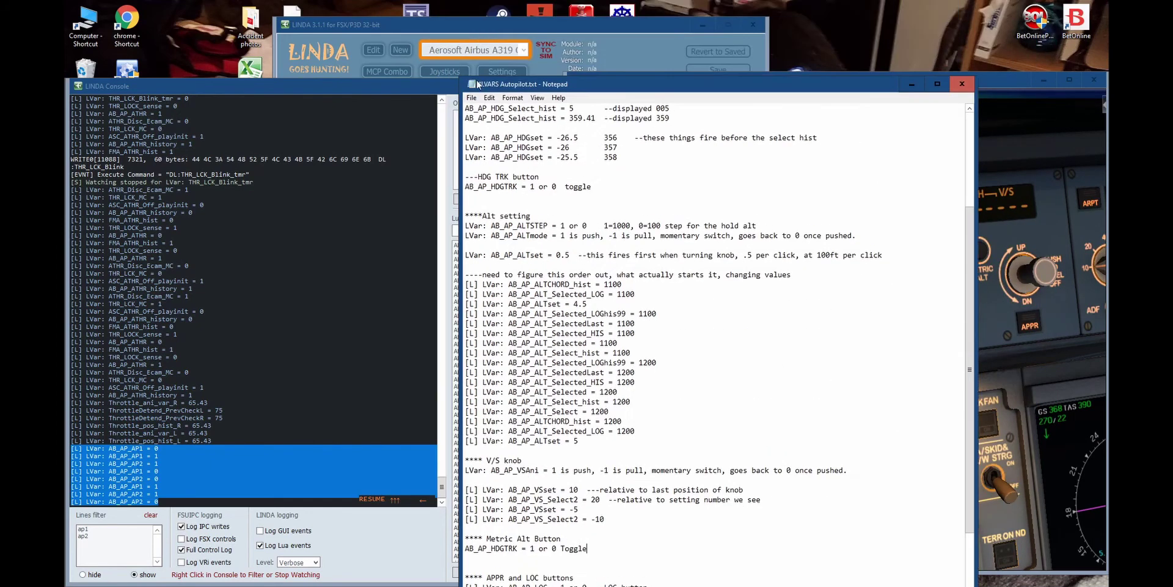
left_click(471, 83)
left_click(582, 98)
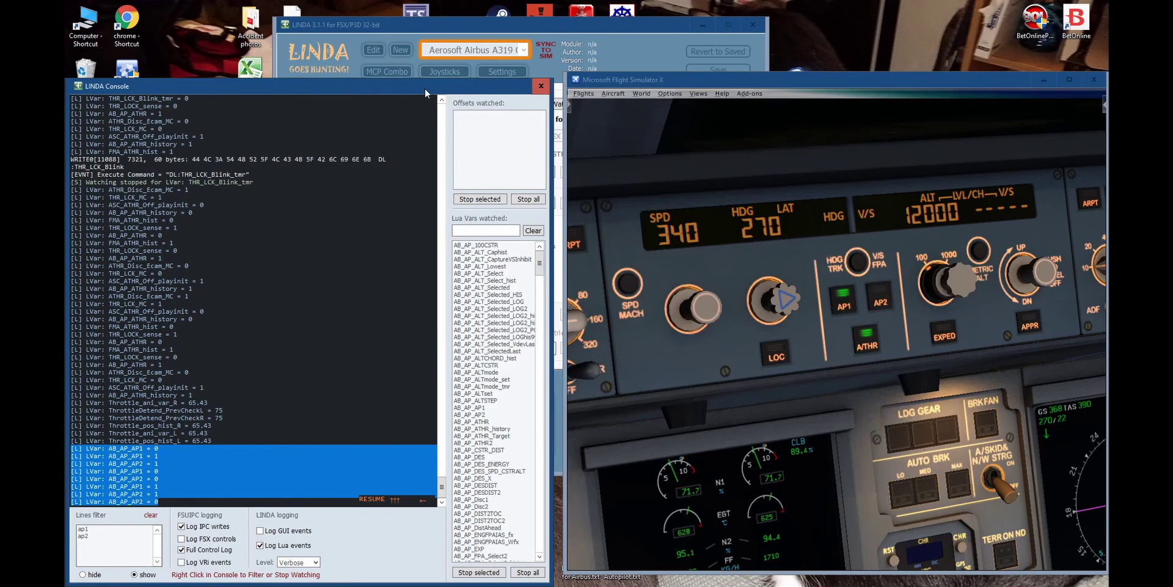